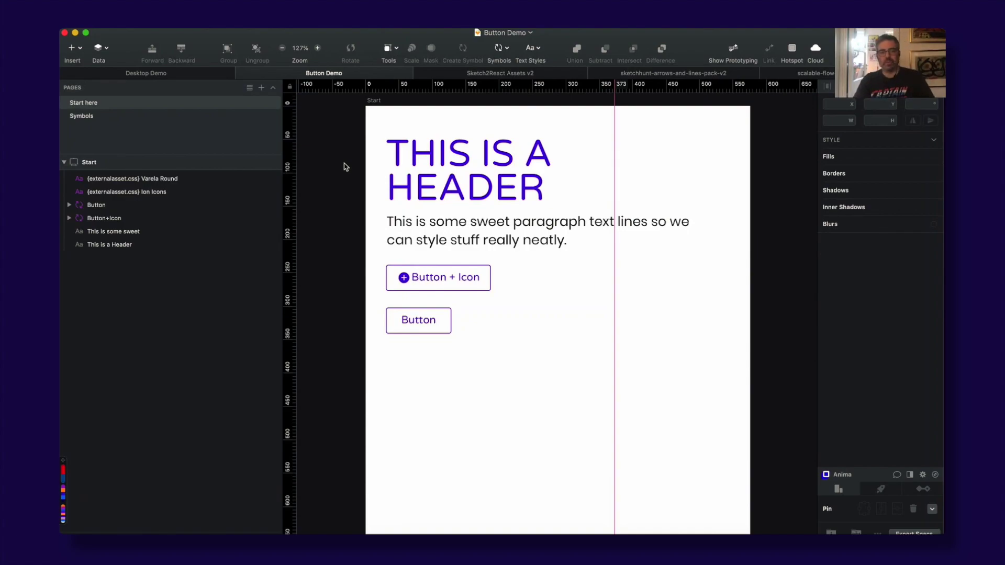
Select the header text, then compare both Sketch2React previews, which show only the two buttons.
left_click(483, 175)
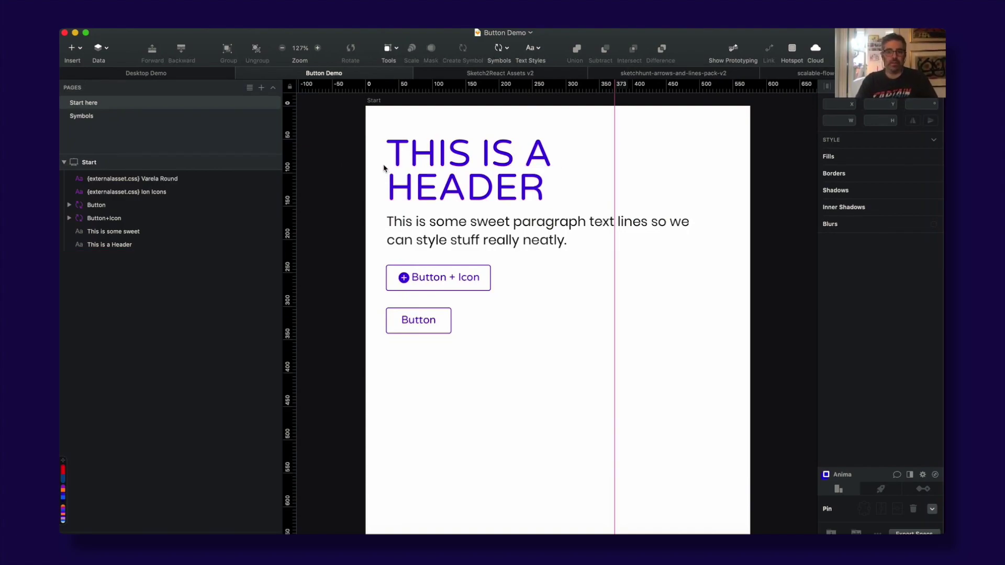
left_click(431, 174)
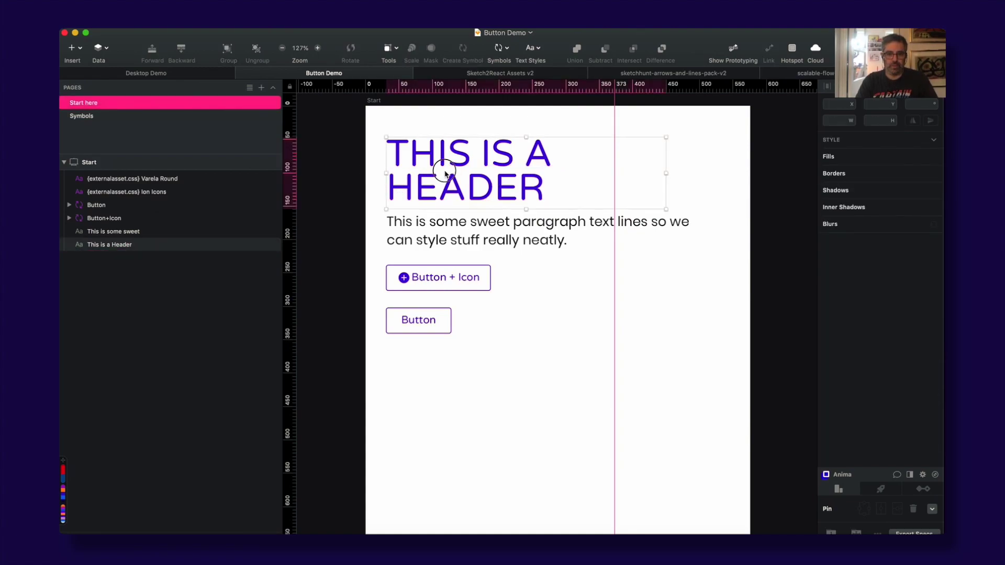
key("super+Tab")
key("super+shift+Tab")
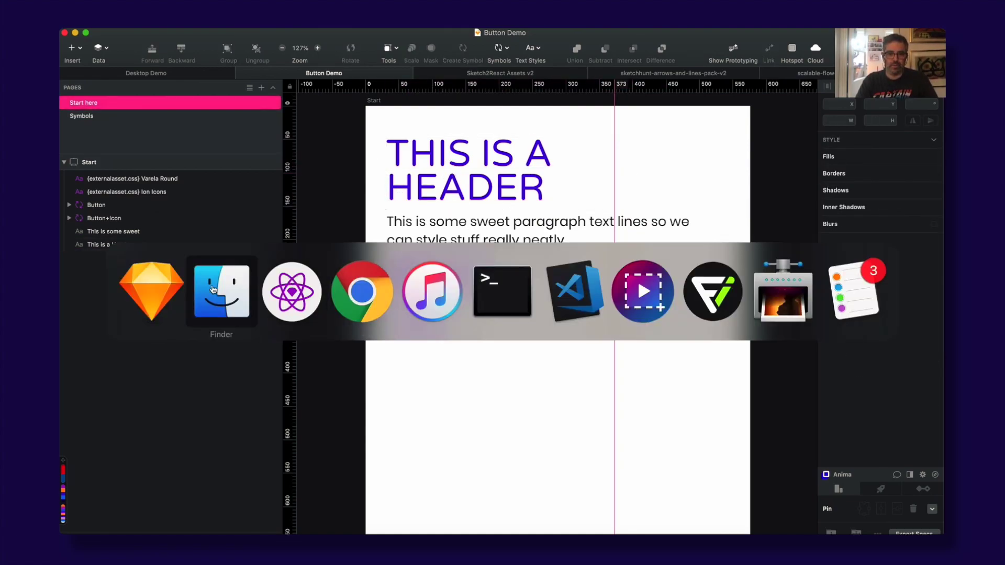
key("super+shift+Tab")
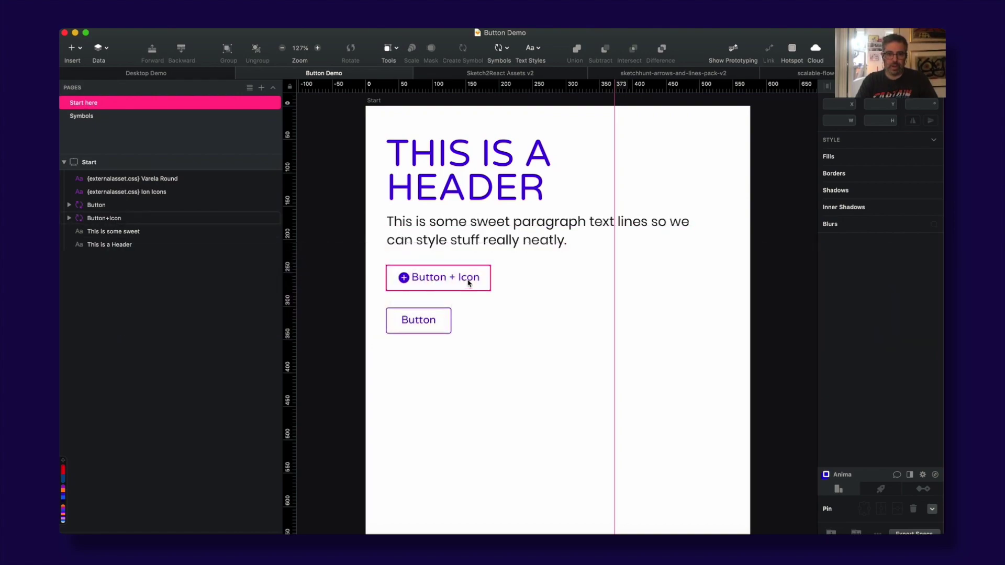
key("super+Tab")
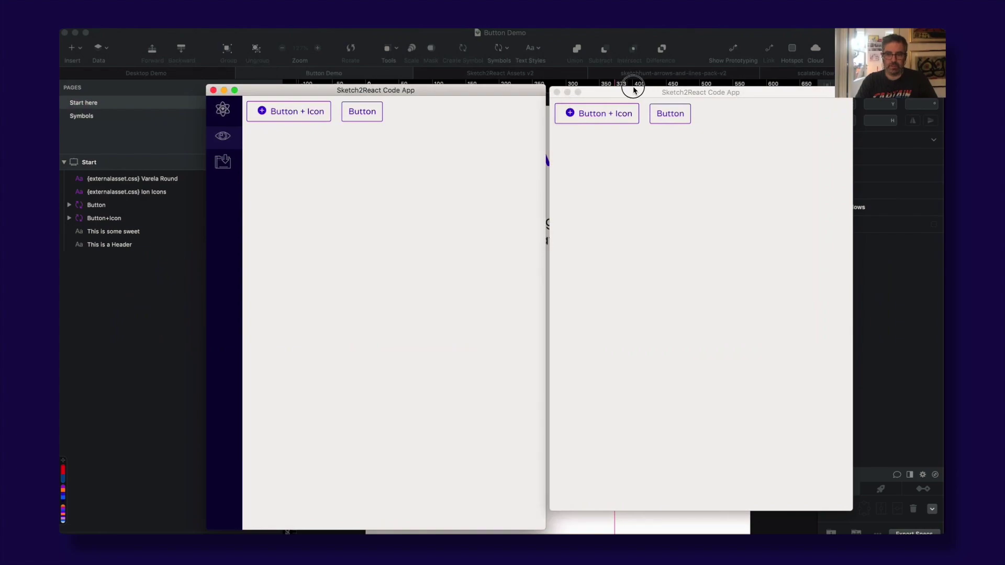
left_click(628, 93)
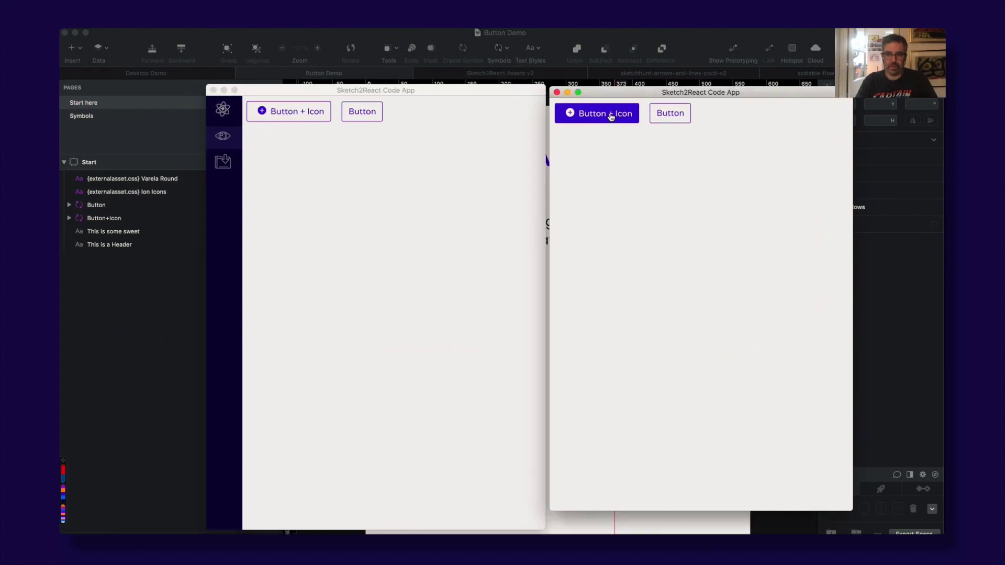
left_click(267, 115)
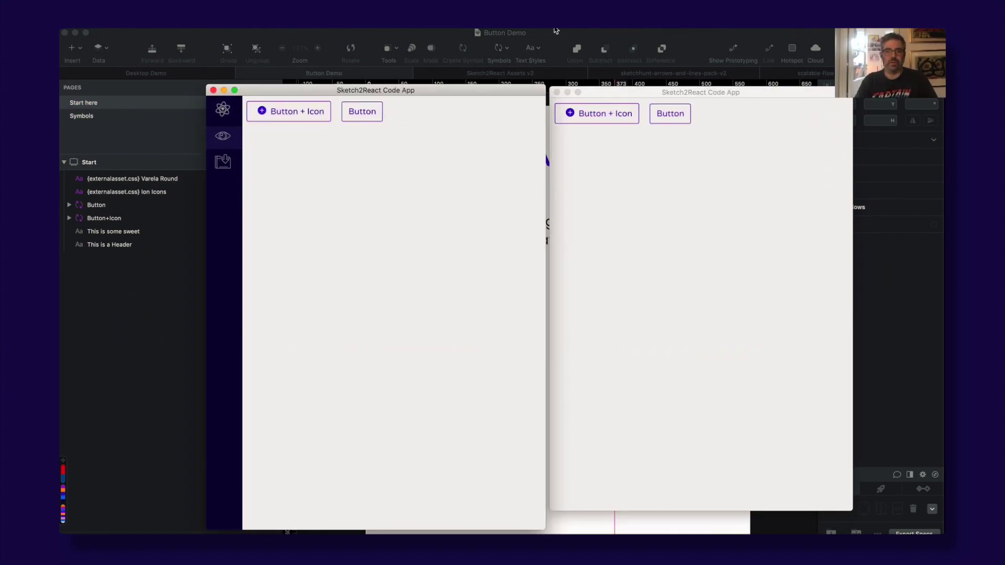
Prefix the header text layer's name with '{text} '.
key("super+Tab")
left_click(506, 155)
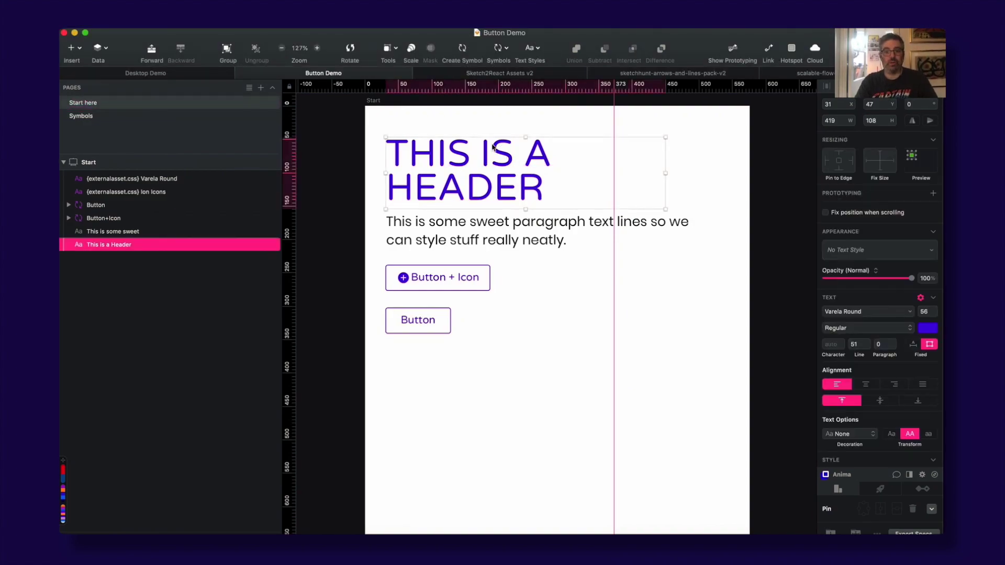
left_click(534, 226)
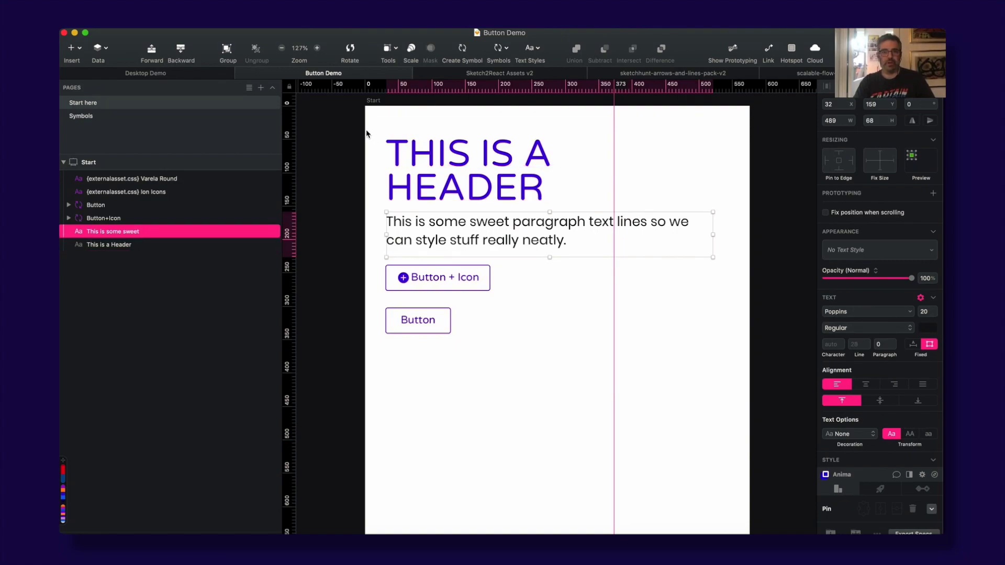
left_click(467, 169)
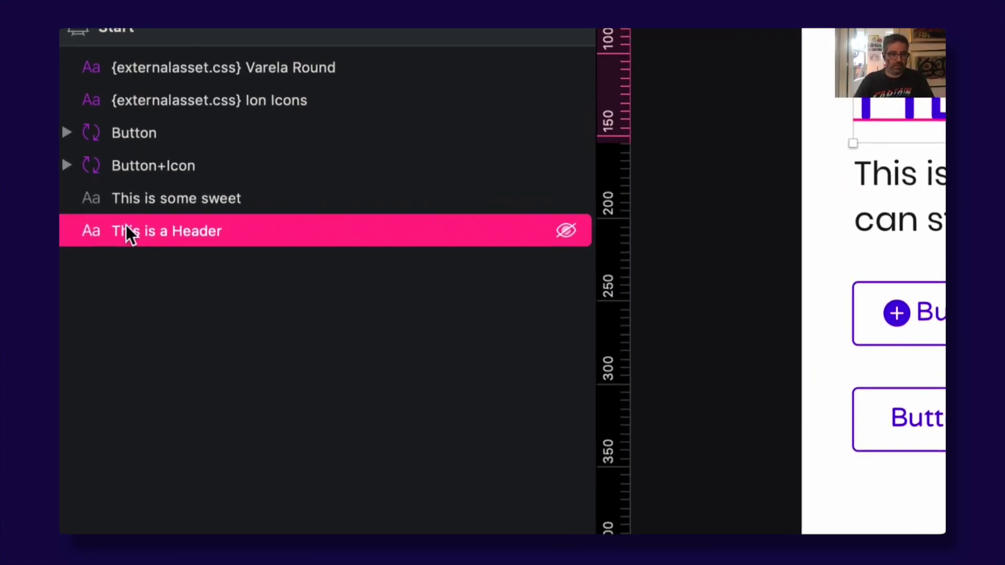
double_click(131, 231)
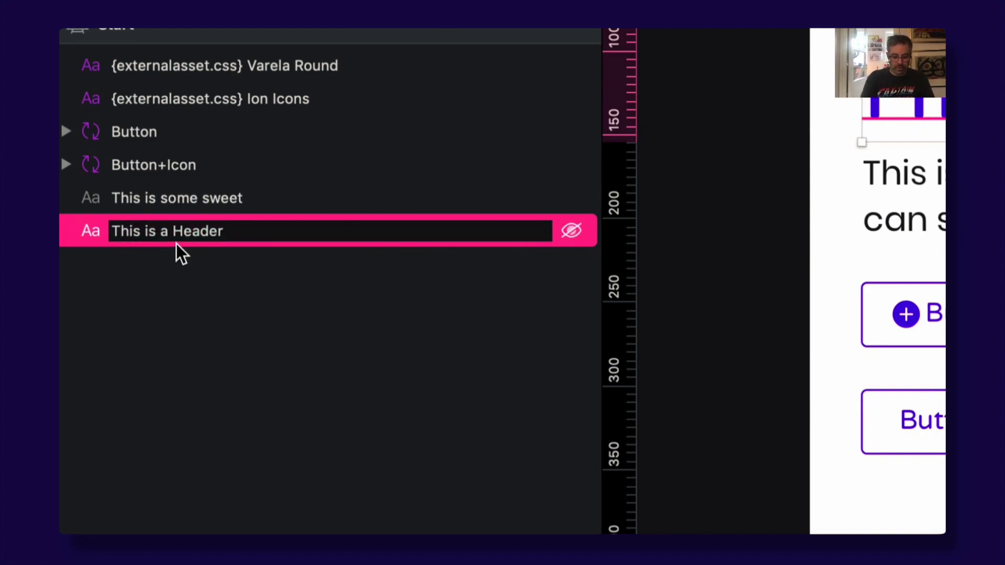
type("{")
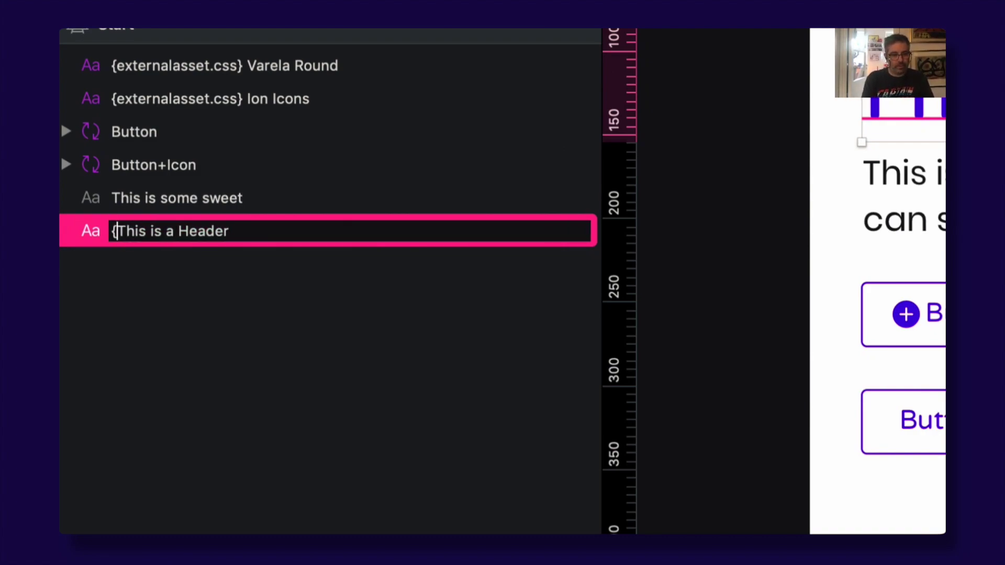
type("tex")
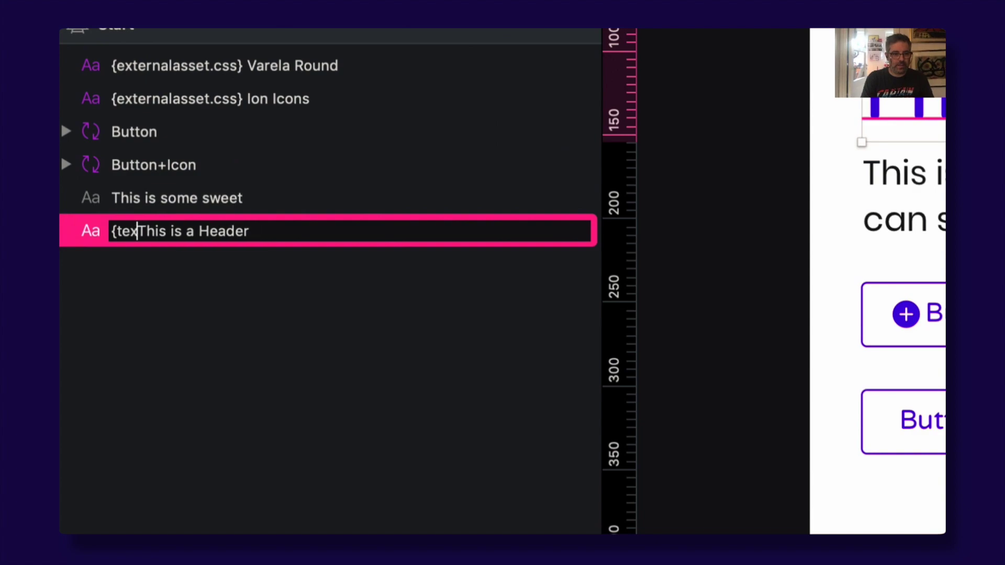
type("t}")
key("Return")
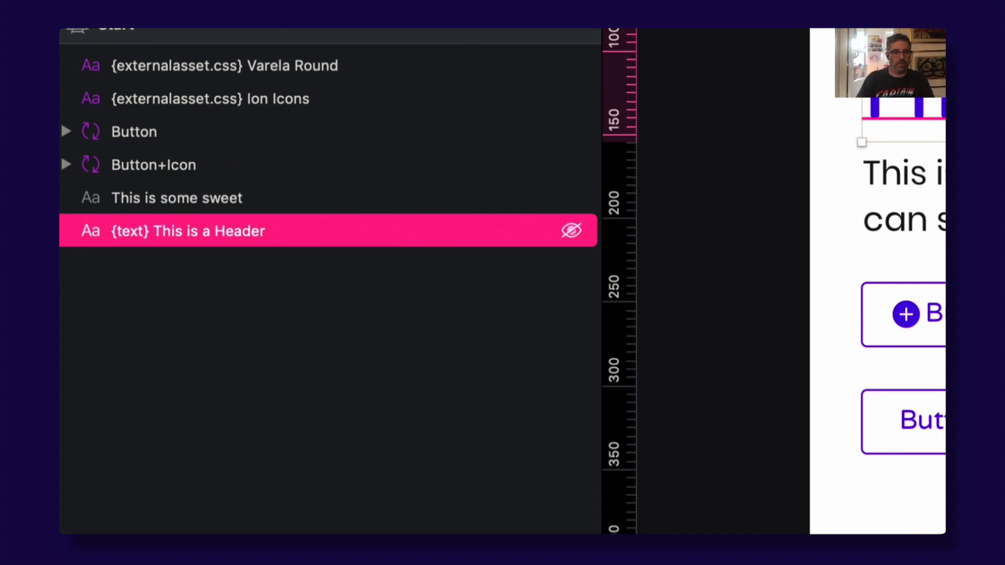
Prefix the paragraph text layer's name with '{text} '.
left_click(189, 206)
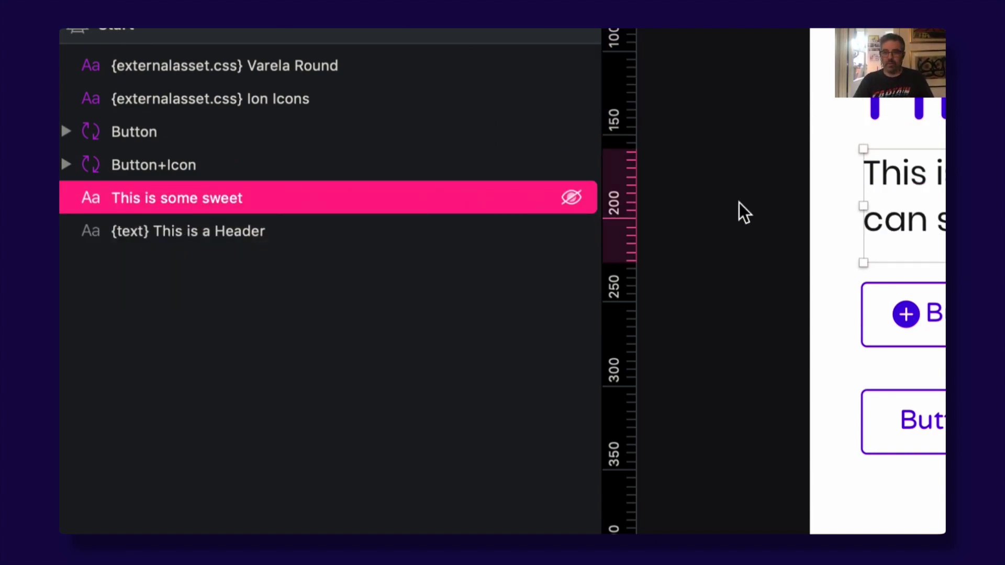
left_click_drag(797, 202, 652, 214)
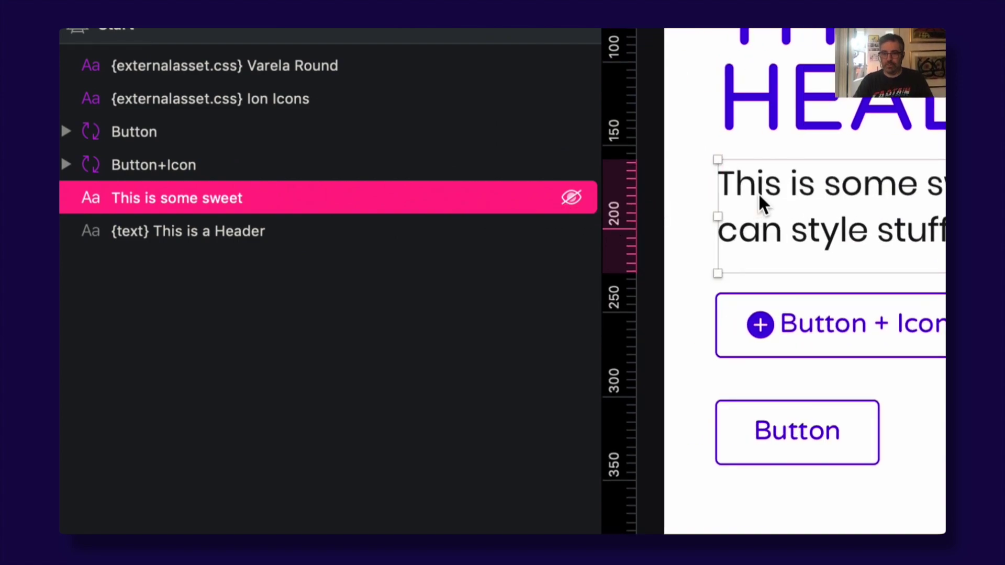
double_click(117, 197)
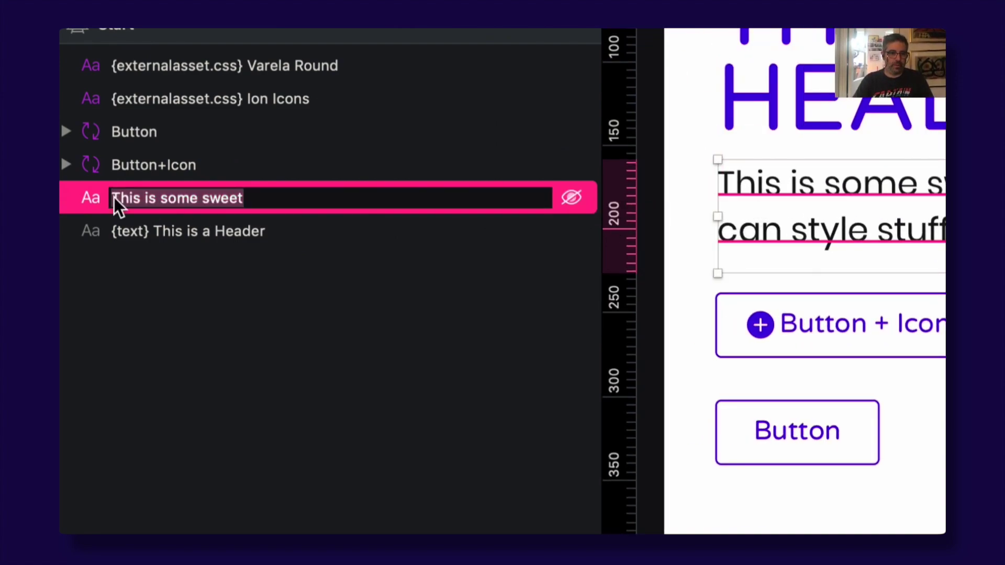
left_click(143, 198)
key("Home")
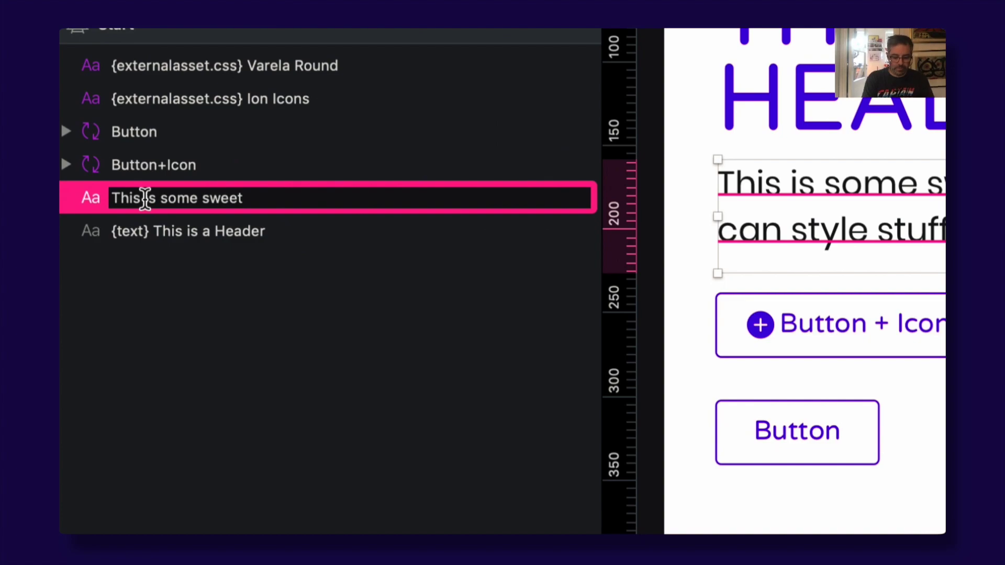
type("{text")
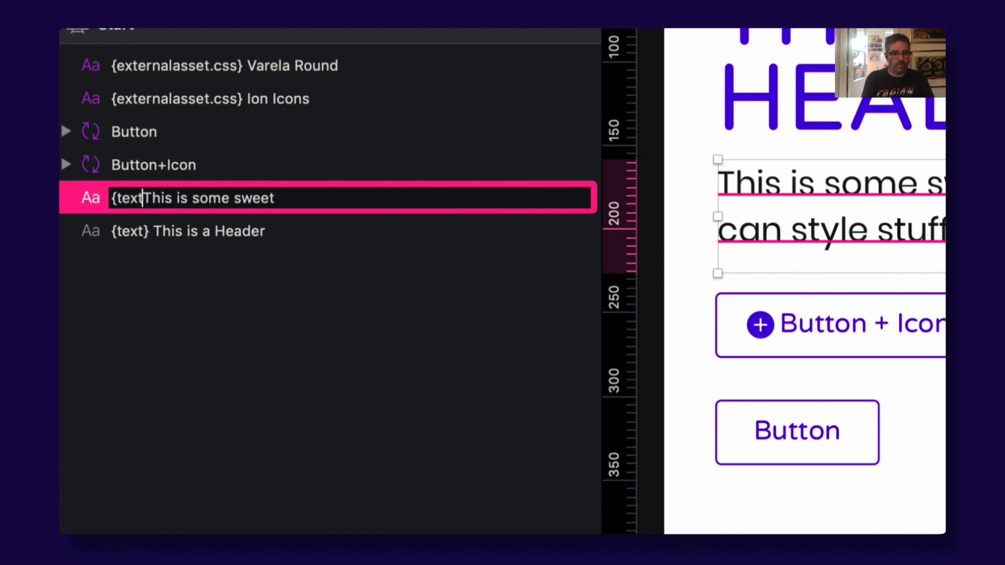
type("}This")
key("Return")
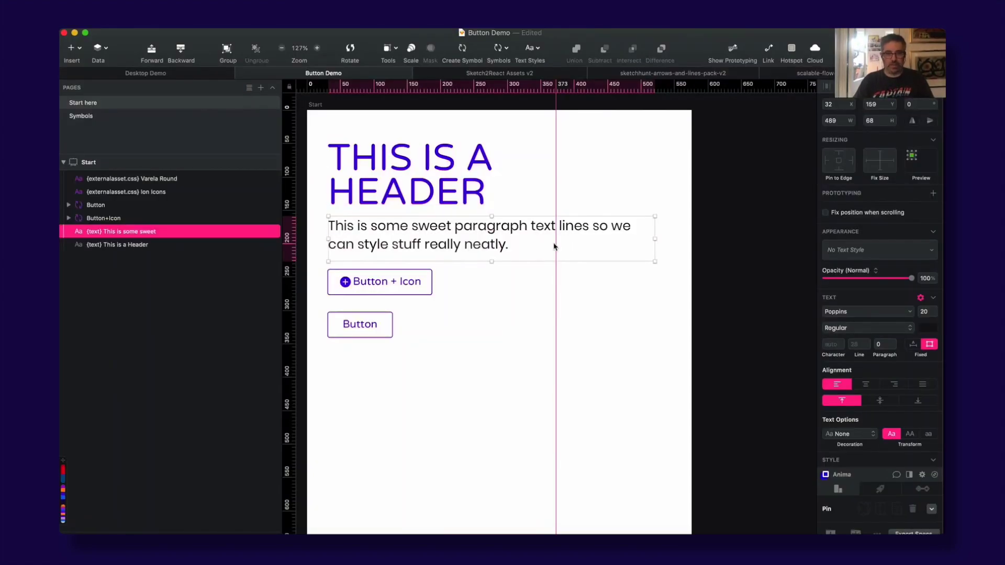
left_click(488, 173)
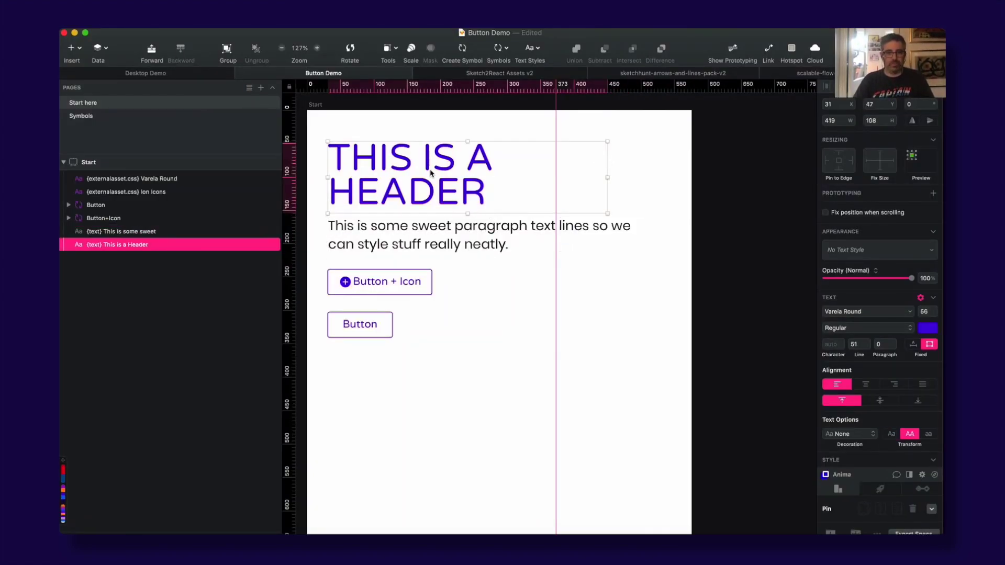
Check both Sketch2React previews now rendering the header and paragraph above the buttons.
key("super+s")
key("super+Tab")
key("super+Tab")
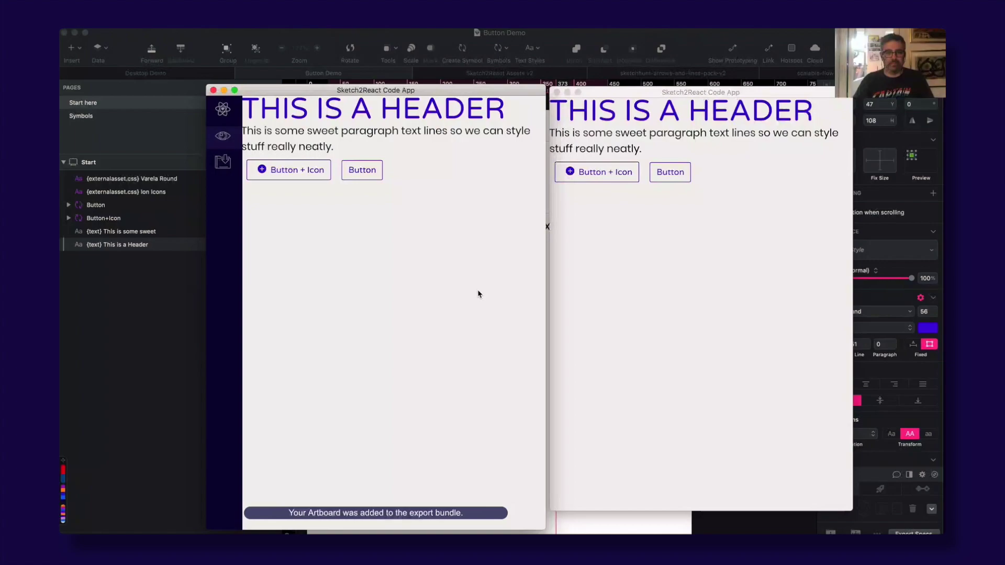
left_click(723, 239)
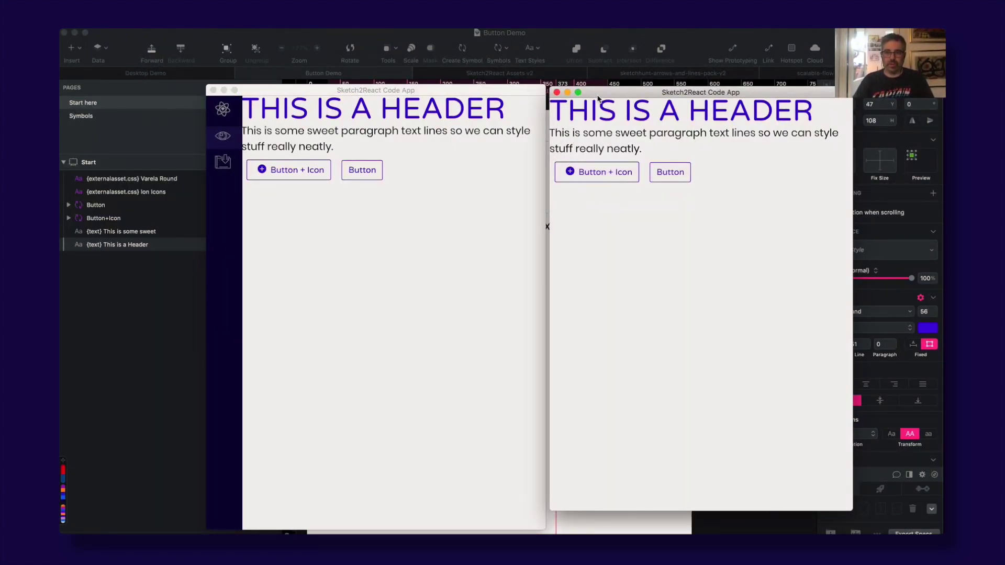
left_click_drag(600, 95, 608, 98)
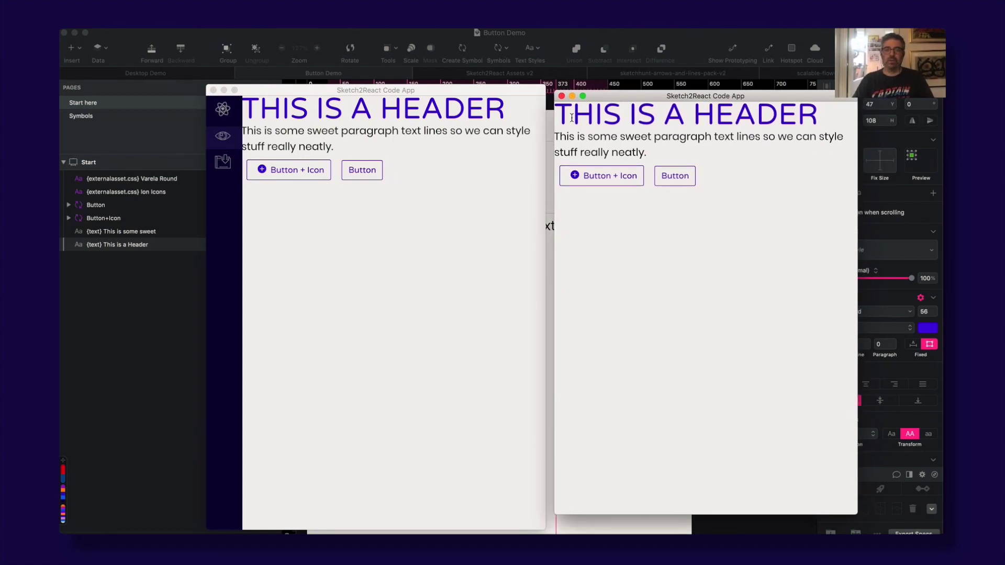
Group the Button, Button + Icon, paragraph and header layers, and start naming the group {container}.
left_click(572, 36)
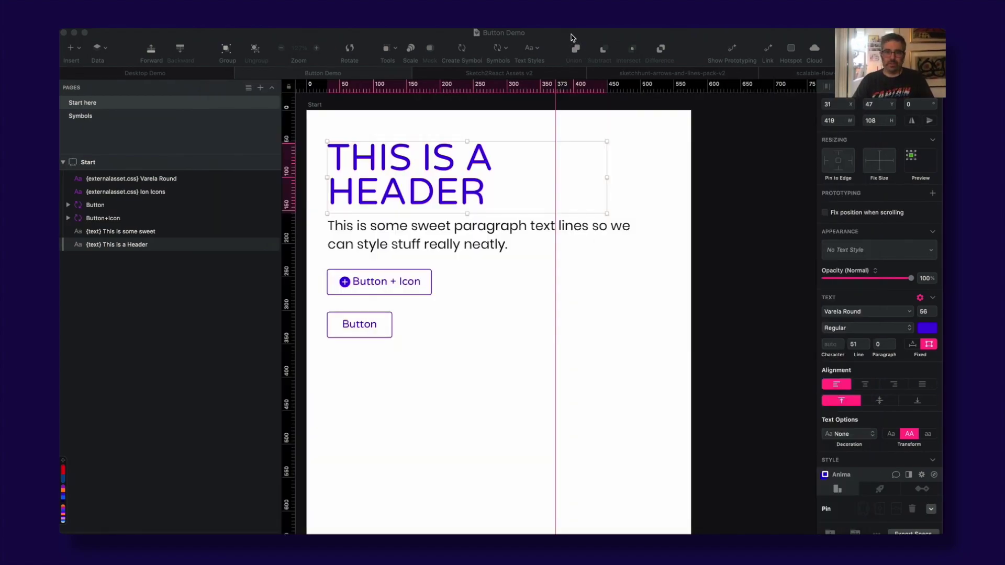
left_click(95, 205)
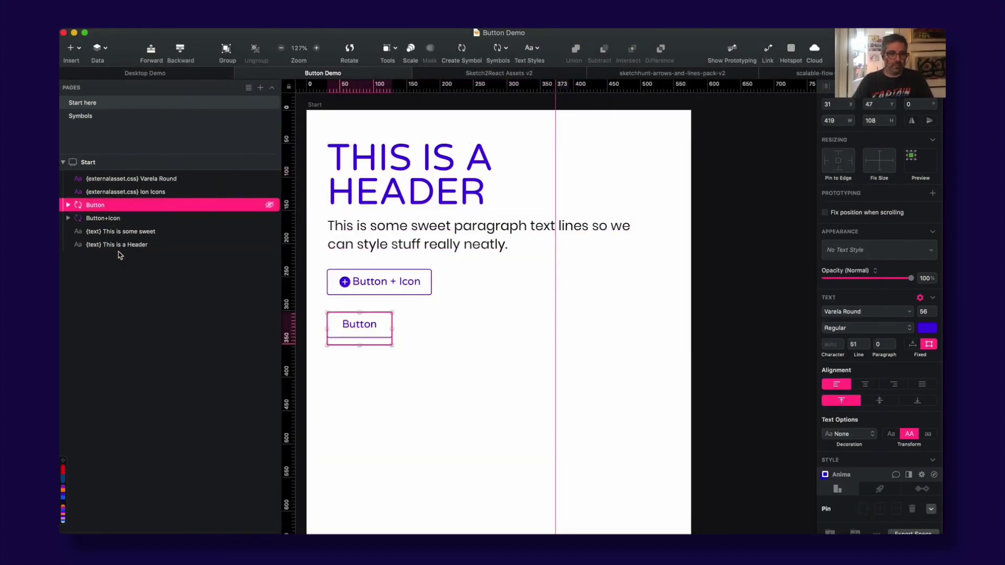
left_click(115, 244, "shift")
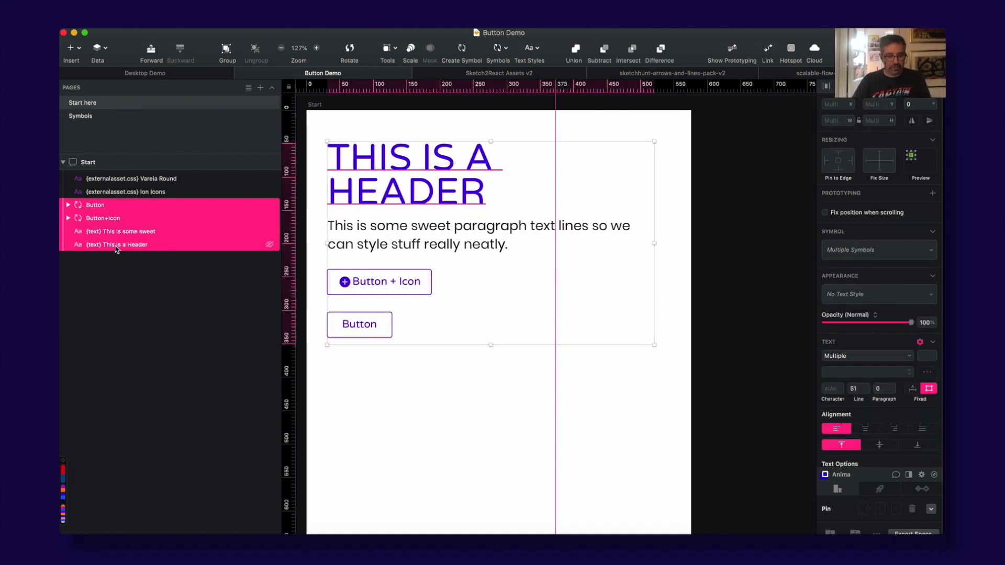
key("super+g")
double_click(111, 206)
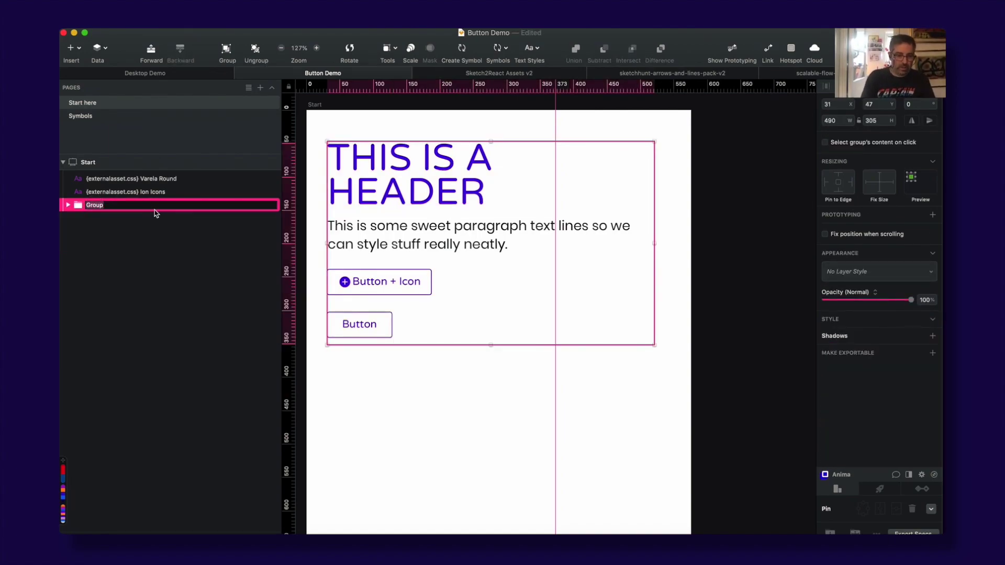
type("{container")
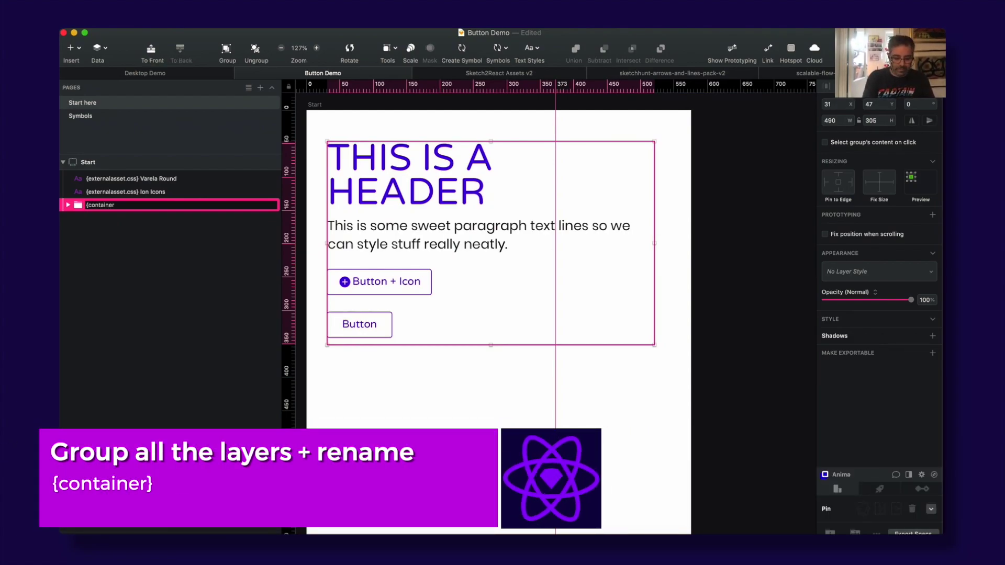
type("}")
Confirm the {container} group name, then narrow one Sketch2React preview to test reflow.
key("Return")
key("super+Tab")
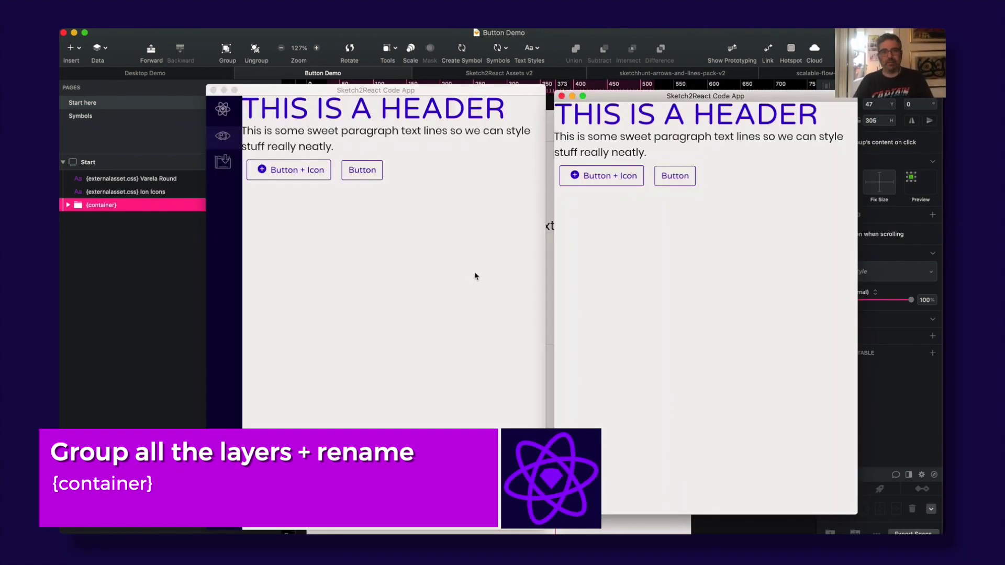
left_click(401, 252)
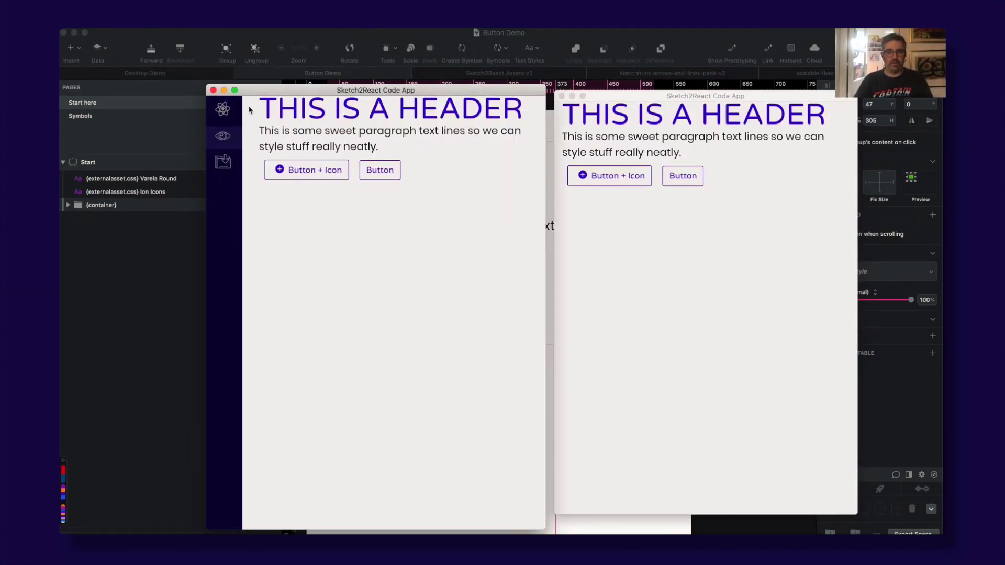
left_click(566, 113)
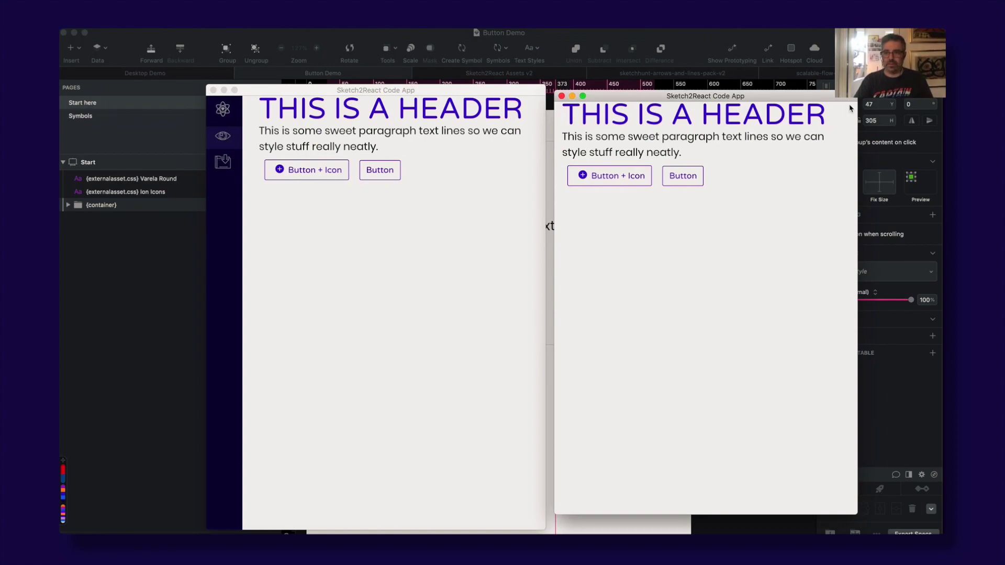
mouse_move(857, 98)
left_mouse_down()
mouse_move(712, 99)
mouse_move(860, 103)
left_mouse_up()
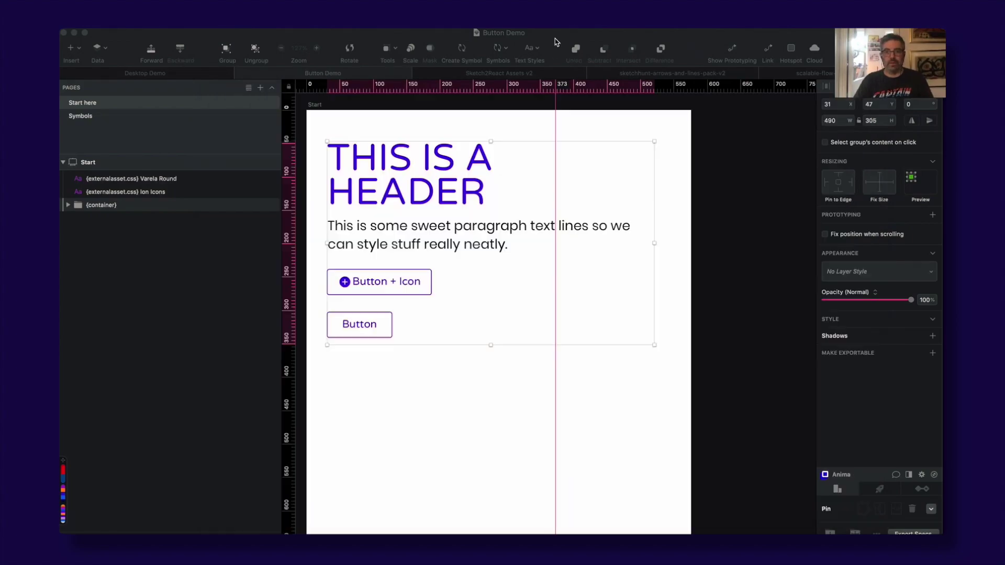
Narrow the header text box inside the container to 268 wide.
left_click(558, 44)
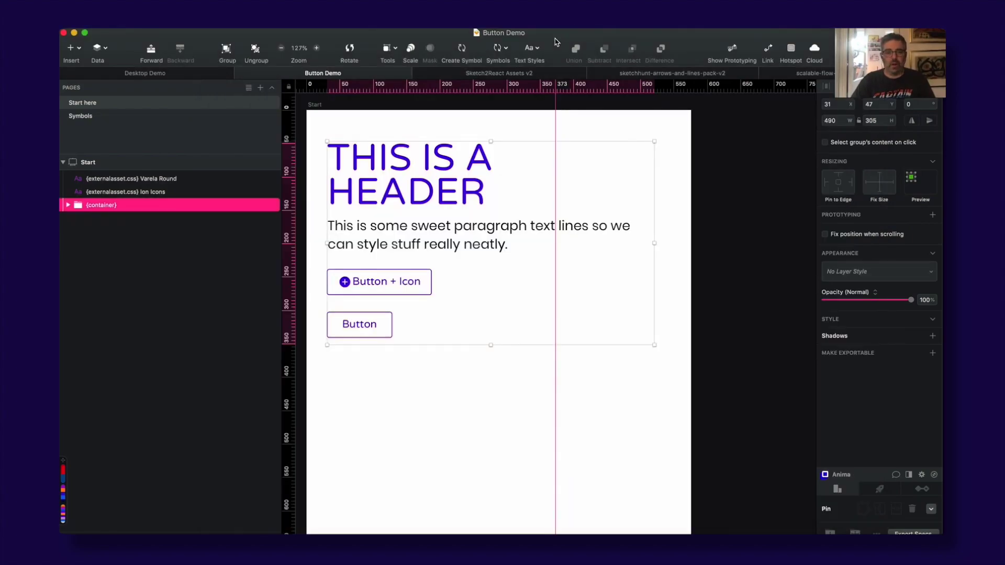
double_click(549, 176)
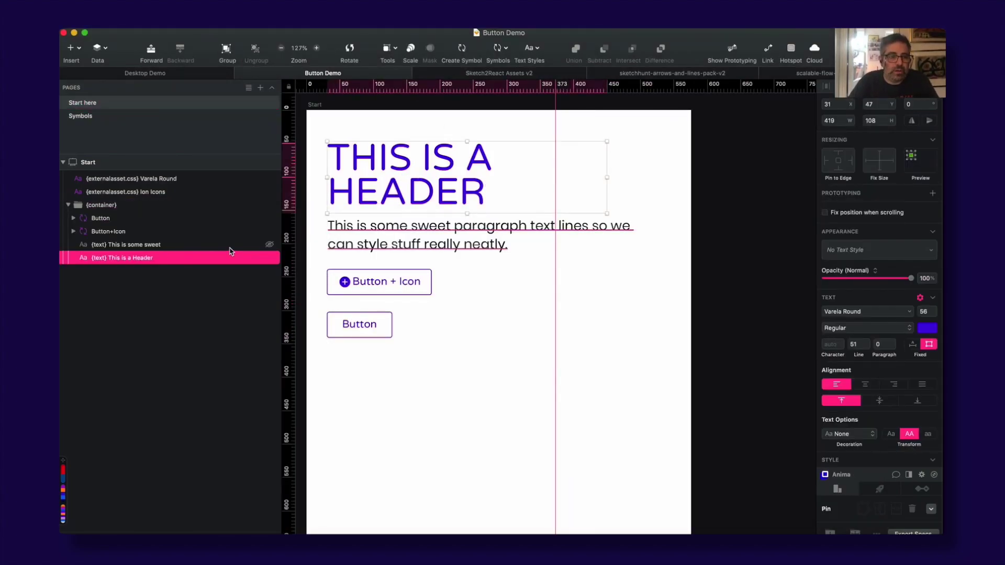
left_click_drag(607, 176, 507, 176)
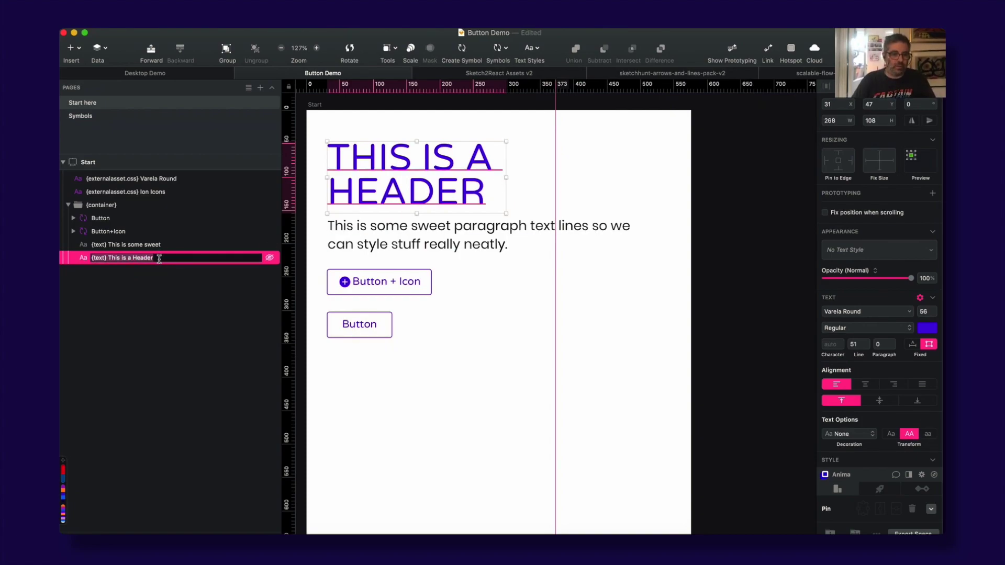
key("Escape")
left_click(144, 292)
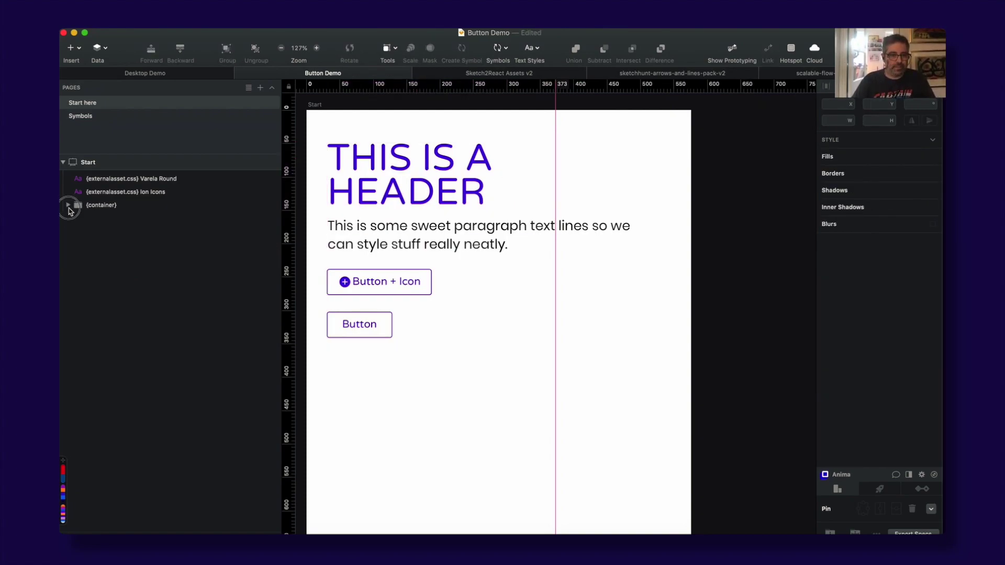
Append [m16] to the header text layer's name and glance at the preview.
left_click(70, 206)
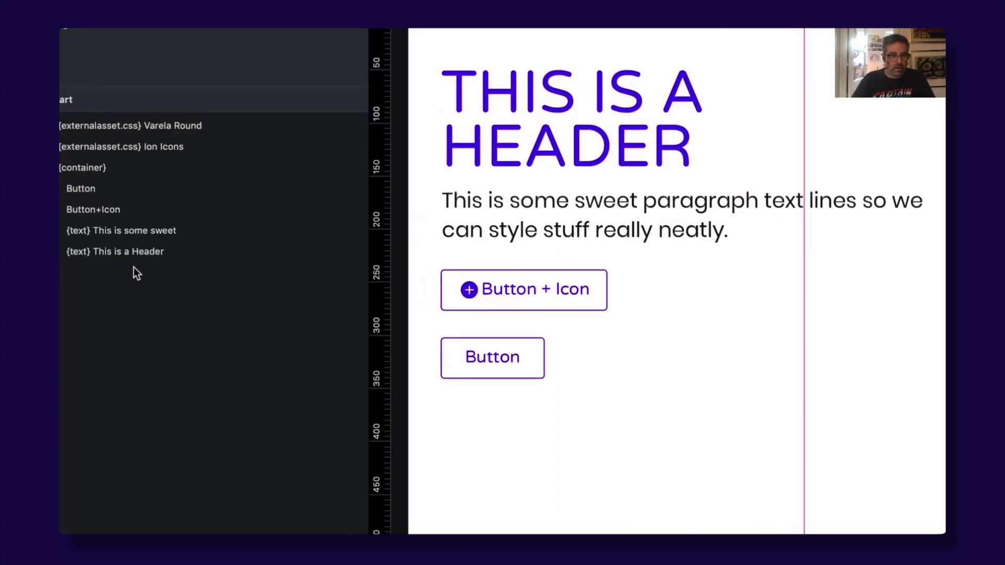
left_click(205, 251)
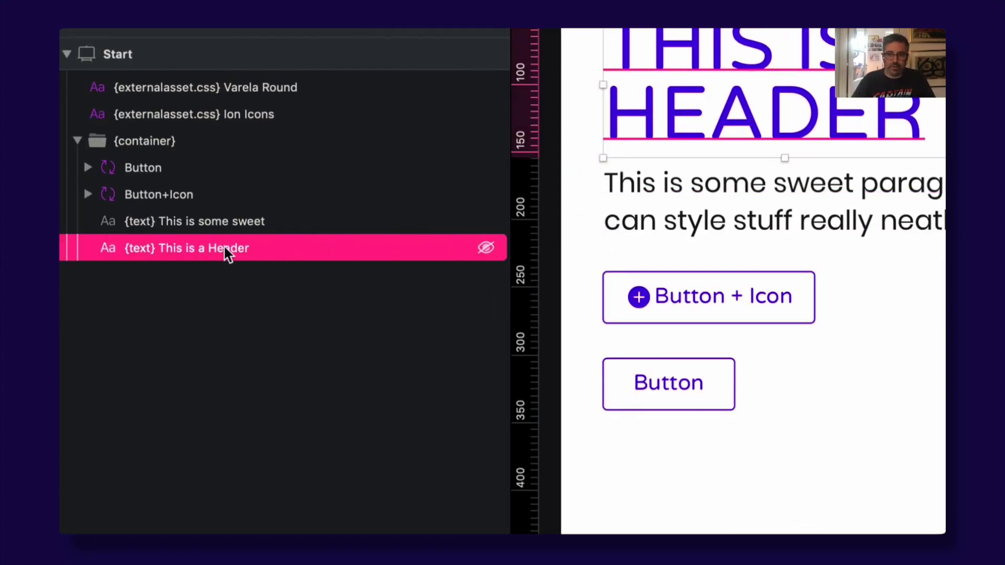
double_click(254, 252)
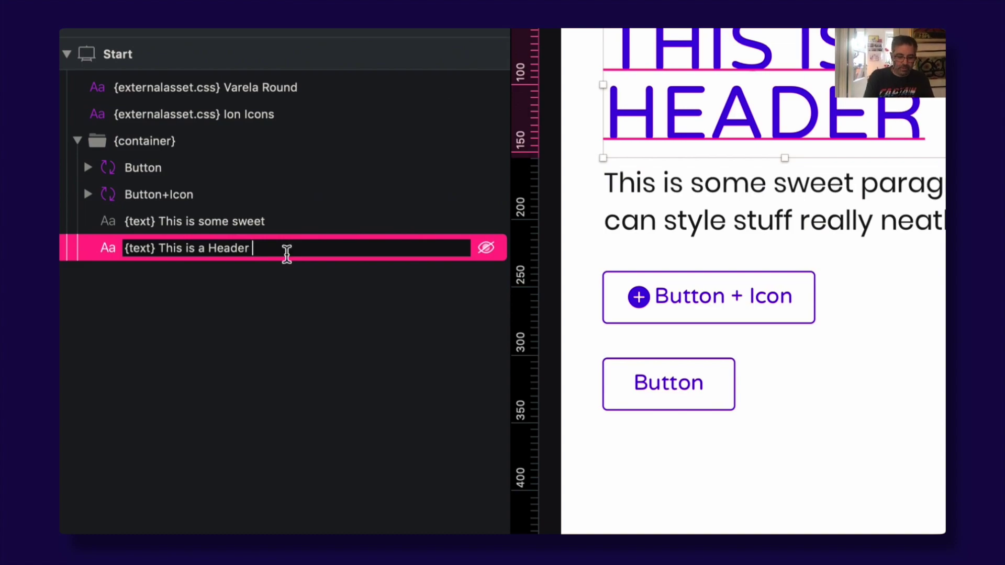
type("[m16")
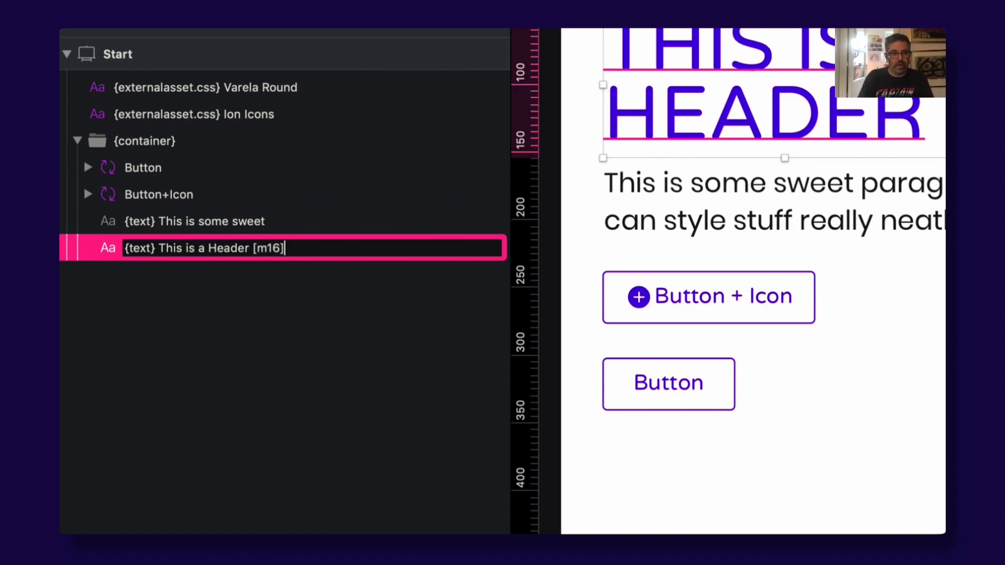
key("Return")
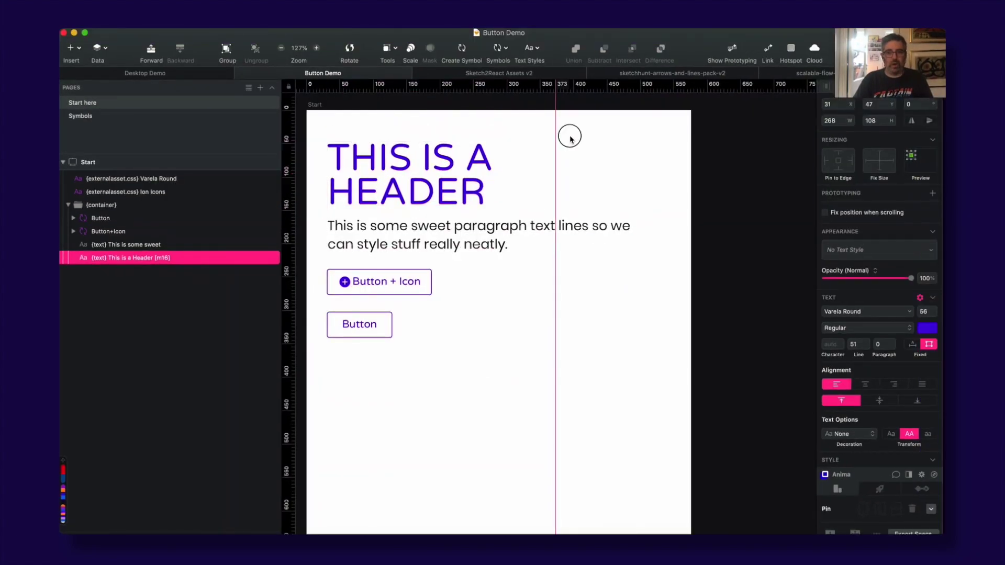
key("super+Tab")
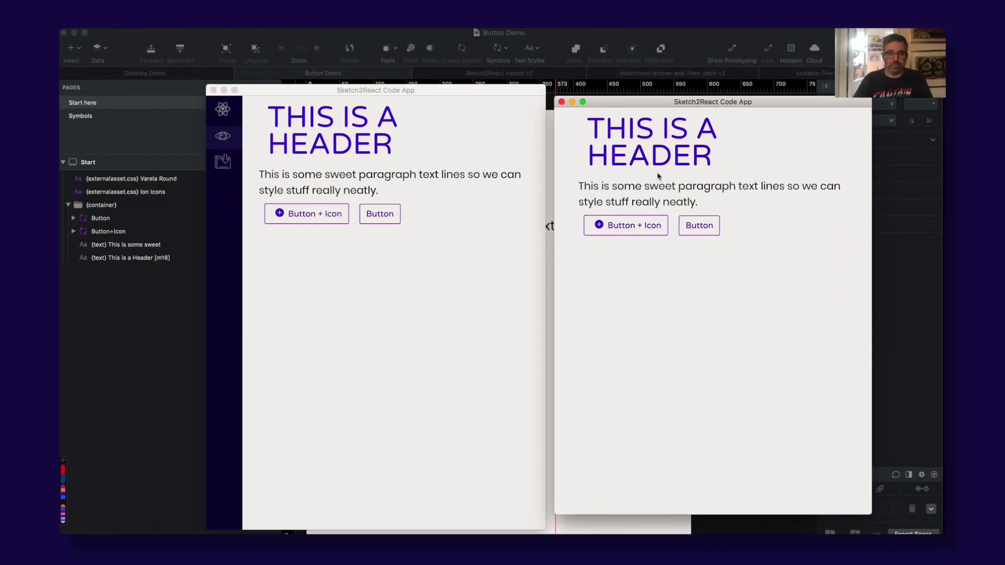
key("super+Tab")
Append [m16] to the paragraph text layer's name in the Layers list.
left_click(368, 243)
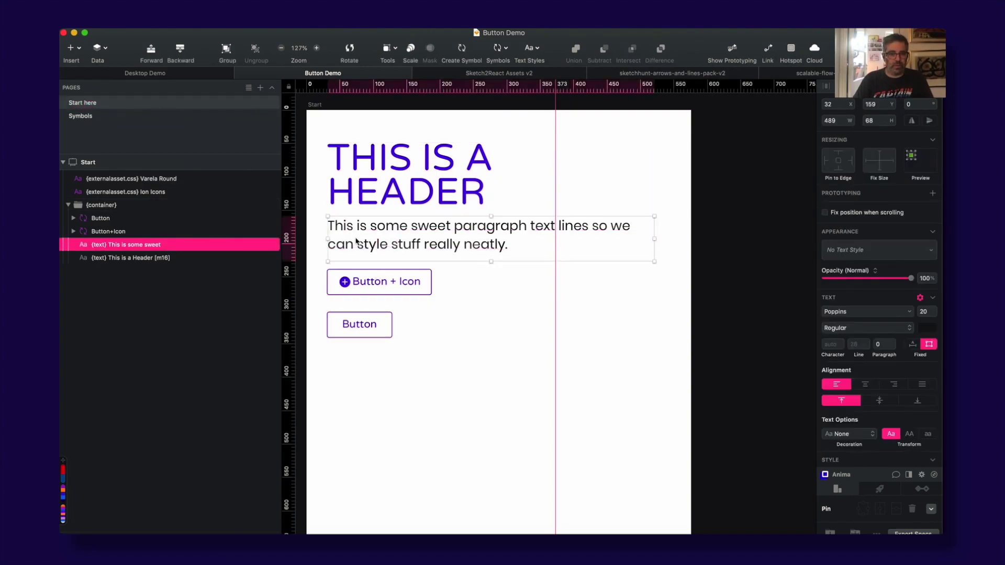
double_click(151, 246)
left_click(173, 246)
type("[m16]")
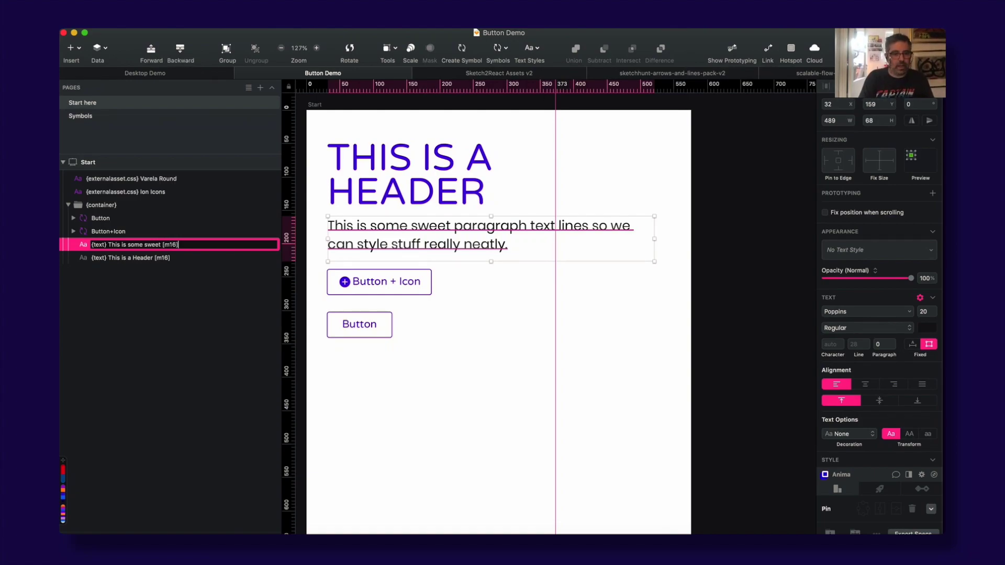
key("Return")
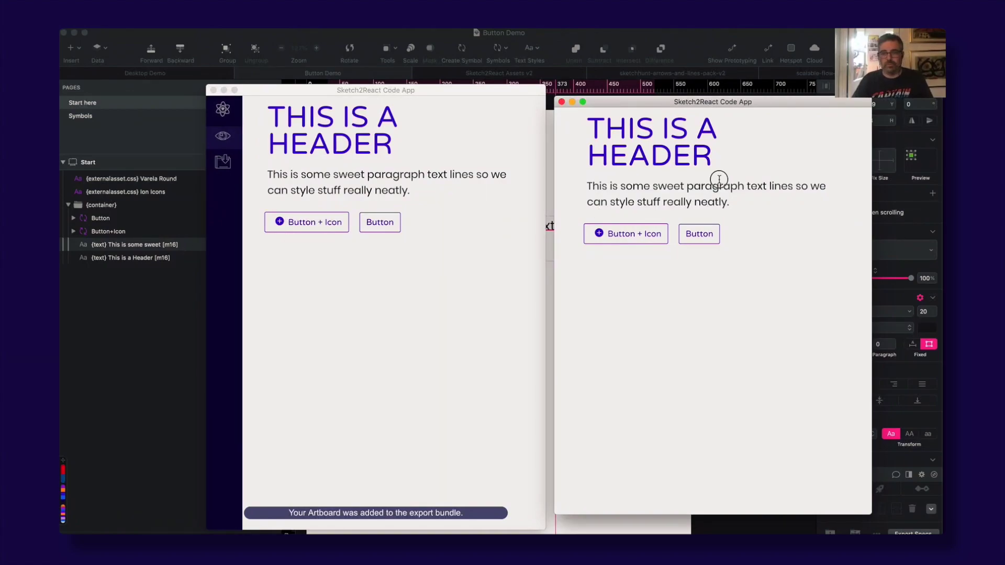
Resize both Sketch2React previews to see how the margin-tagged text reflows.
left_click_drag(870, 134, 935, 143)
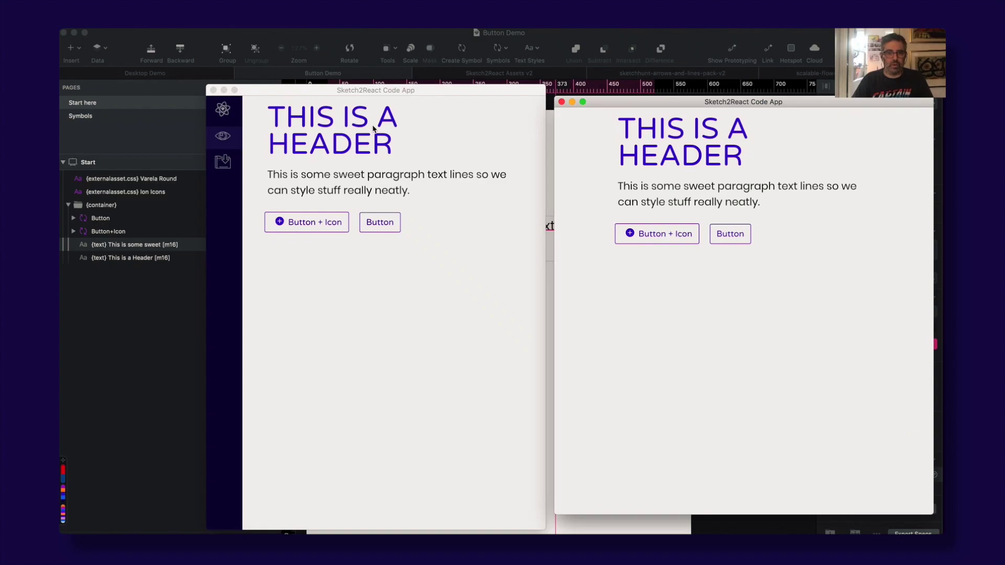
left_click(531, 92)
mouse_move(542, 88)
left_mouse_down()
mouse_move(530, 92)
mouse_move(552, 100)
left_mouse_up()
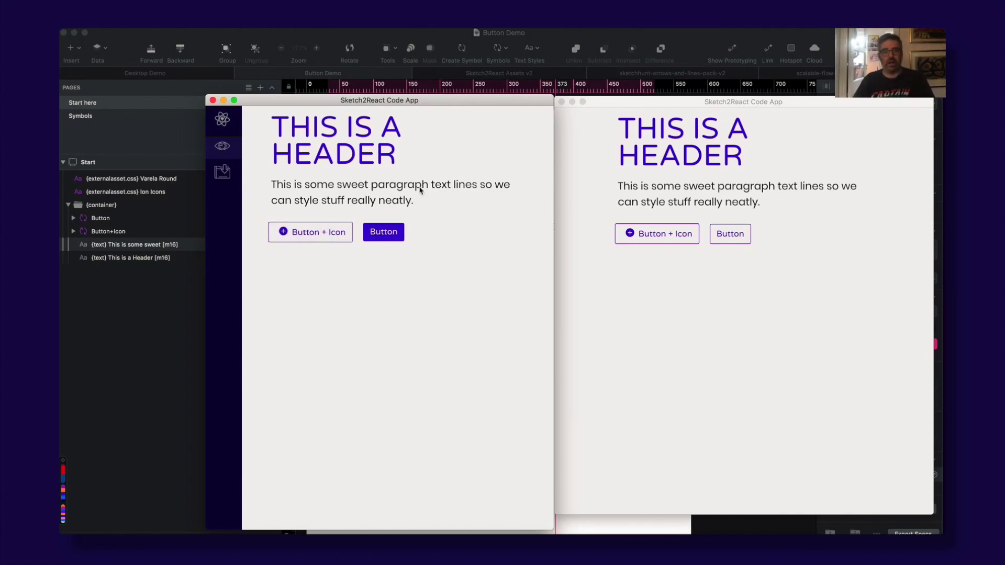
Select the plain Button symbol instance in the Layers list and expand its children.
left_click(437, 39)
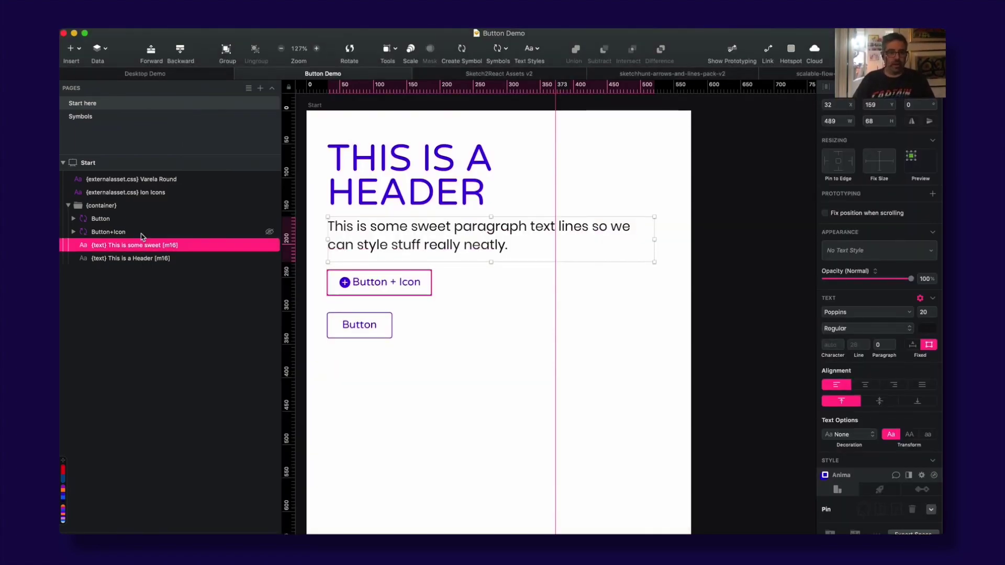
left_click(108, 231)
left_click(100, 219)
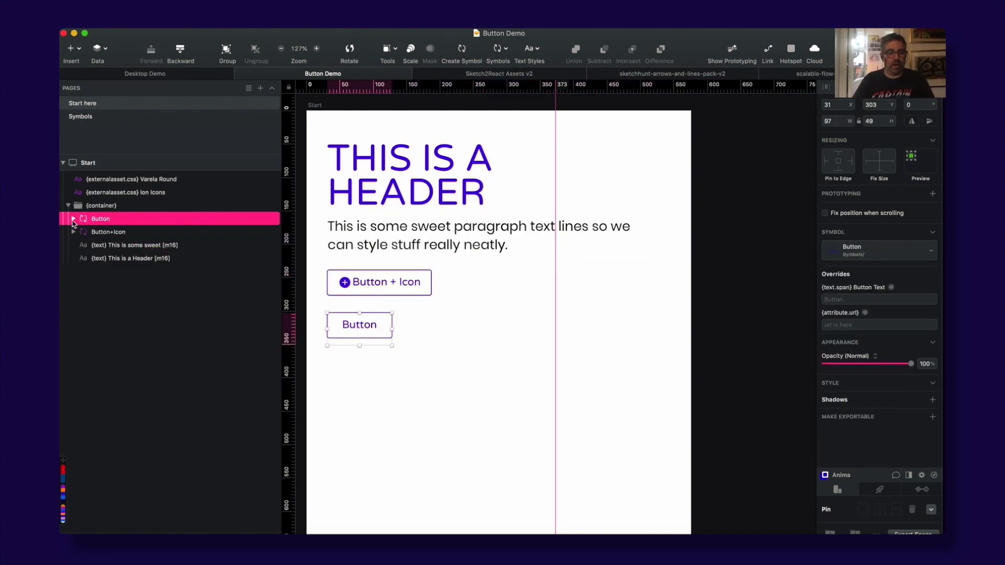
left_click(73, 219)
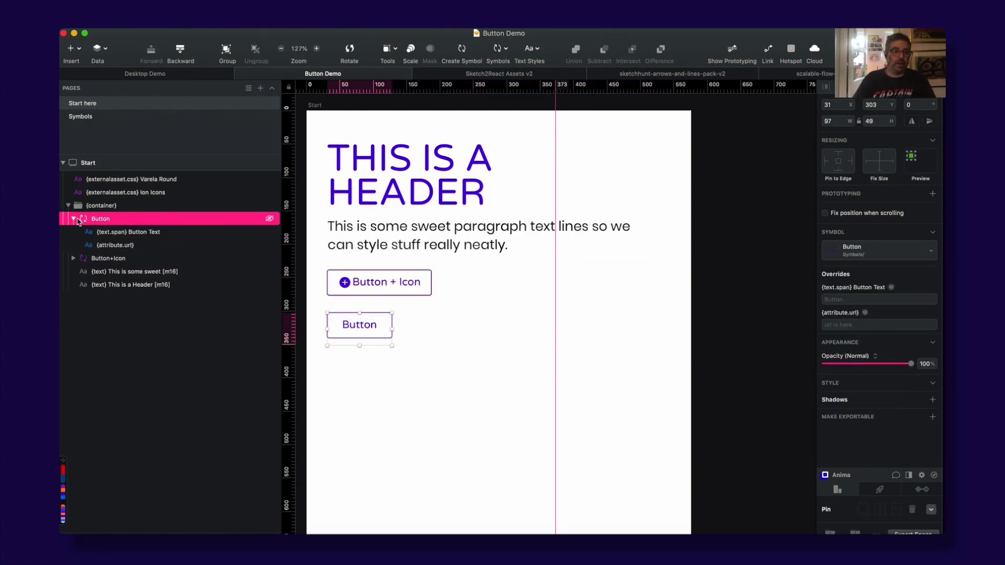
Change Button Primary's {button-primary} group tag from [m10] to [m16].
double_click(372, 320)
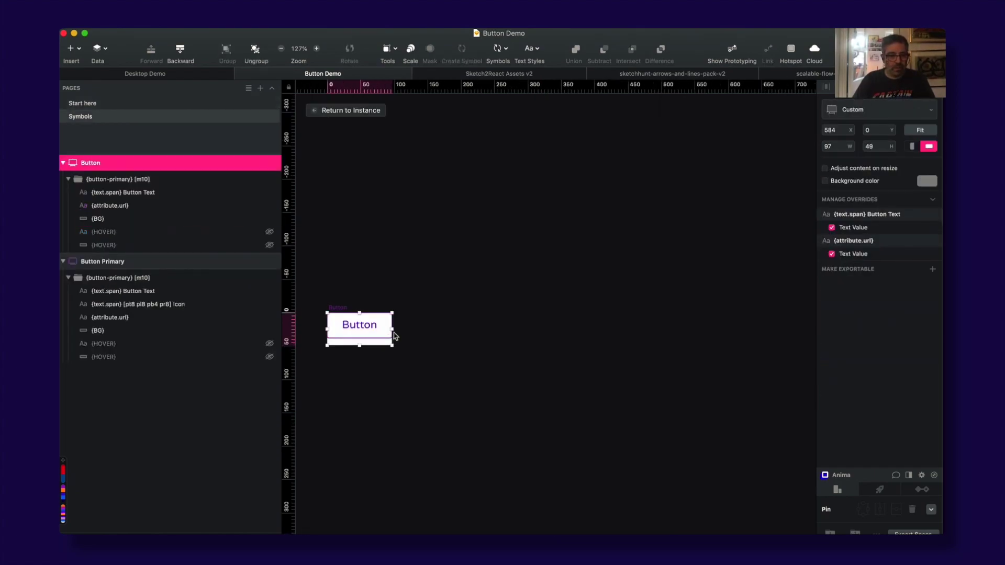
scroll(487, 385, "up", 5)
left_click(118, 278)
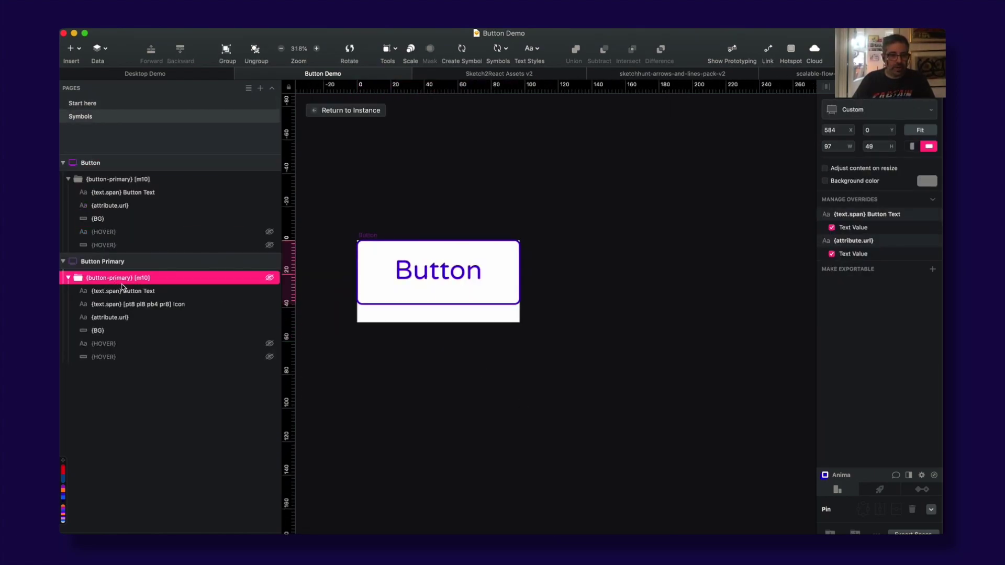
double_click(144, 279)
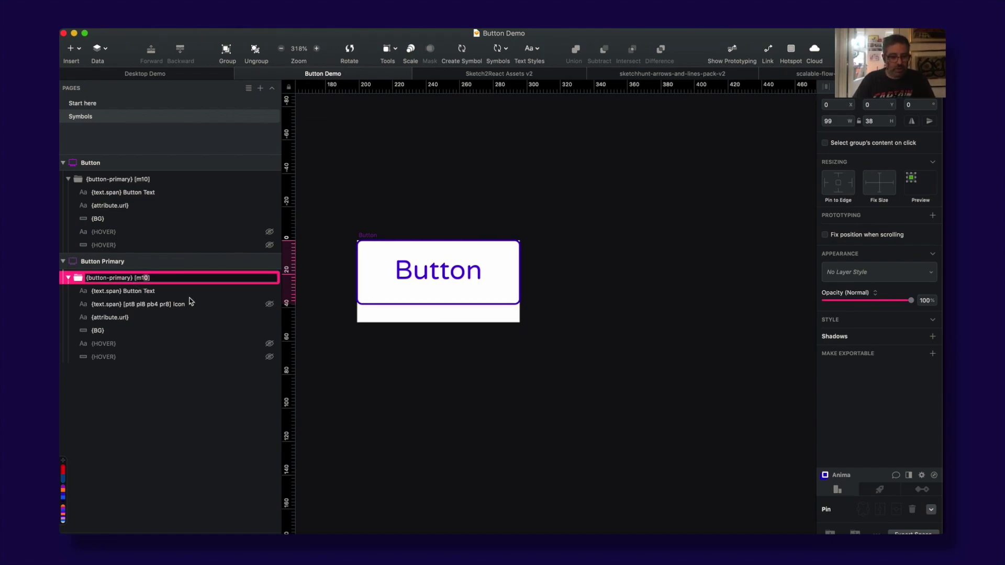
type("6")
key("Return")
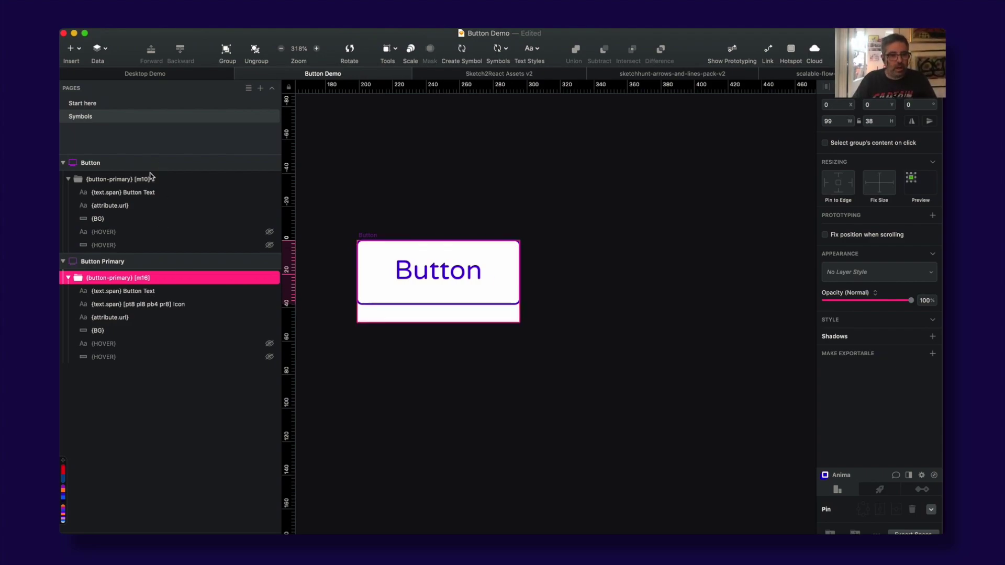
Retag the plain Button's {button-primary} group [m16], then return to the Start here page.
left_click(117, 180)
left_click_drag(408, 220, 658, 220)
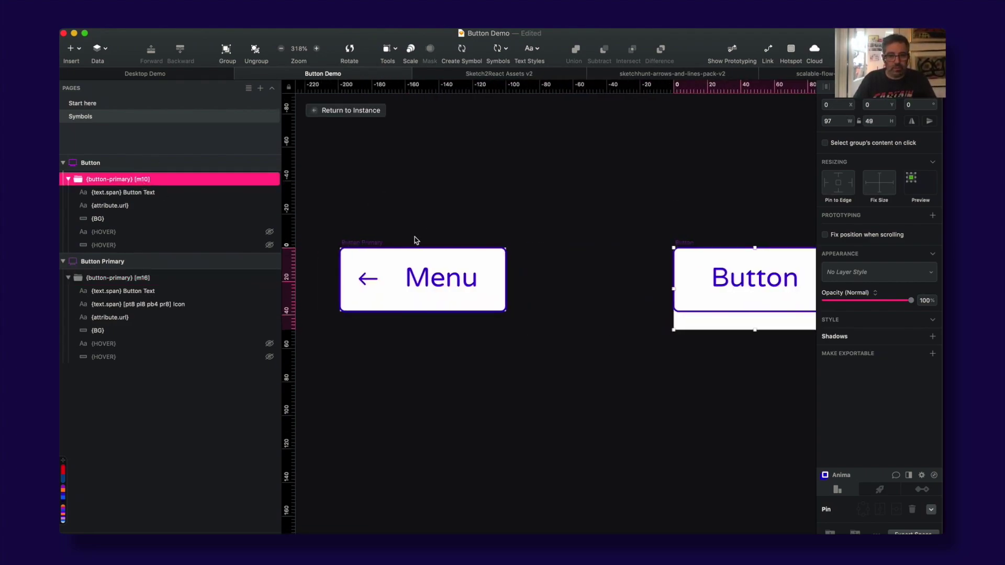
double_click(146, 179)
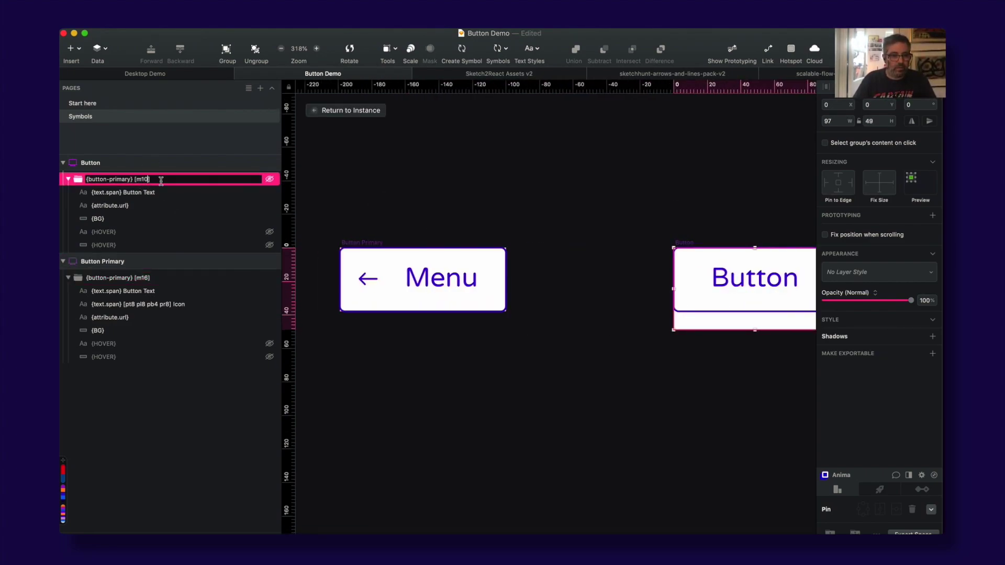
type("6")
key("Return")
left_click(550, 196)
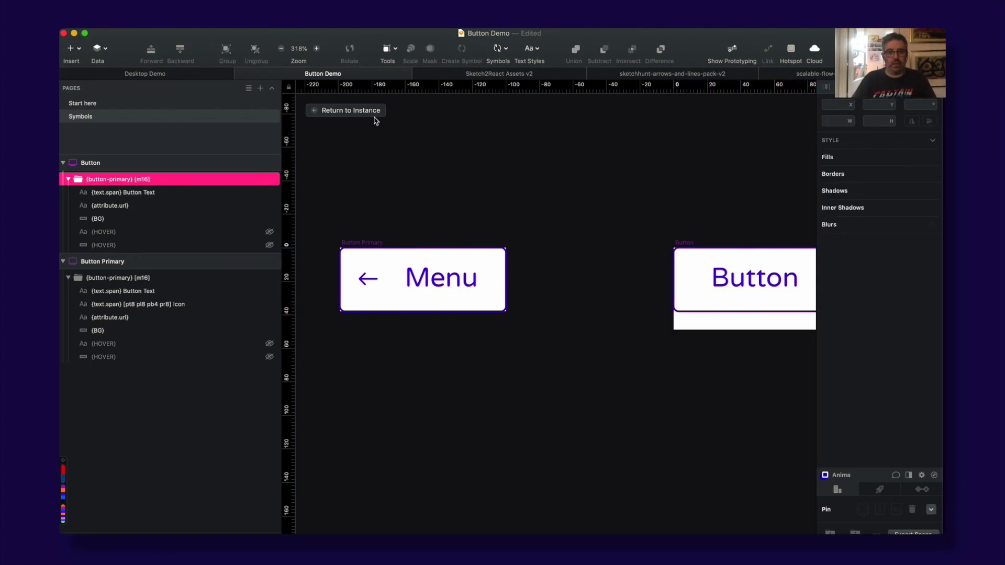
left_click(350, 110)
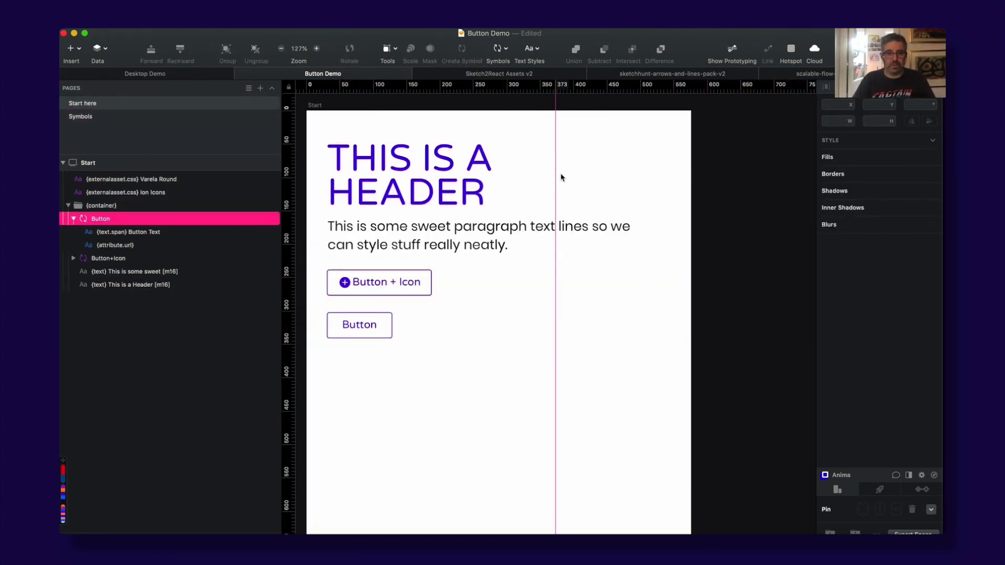
key("cmd+shift+k")
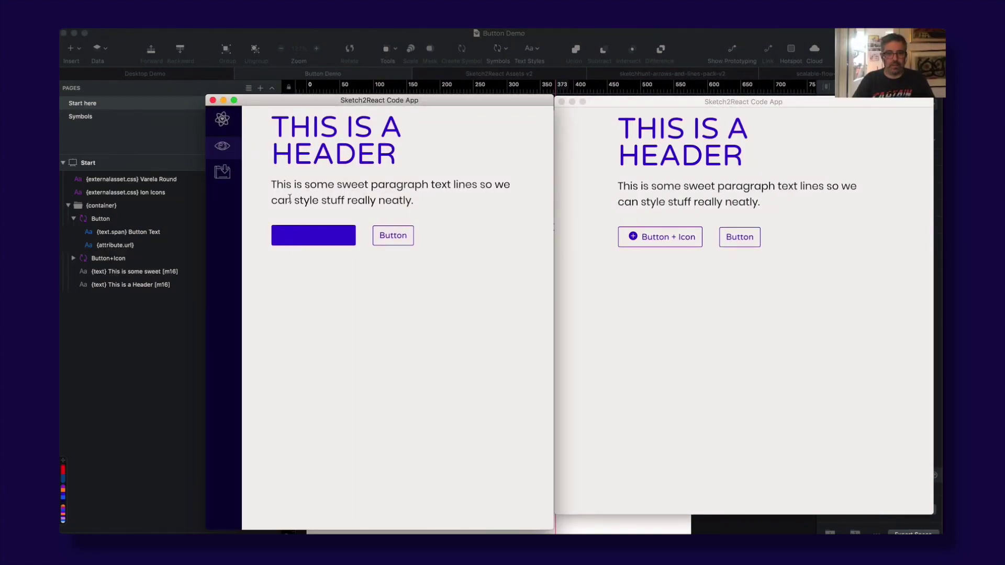
Compare the two Sketch2React previews of the m16-margined page, nudging one window's size.
left_click(719, 182)
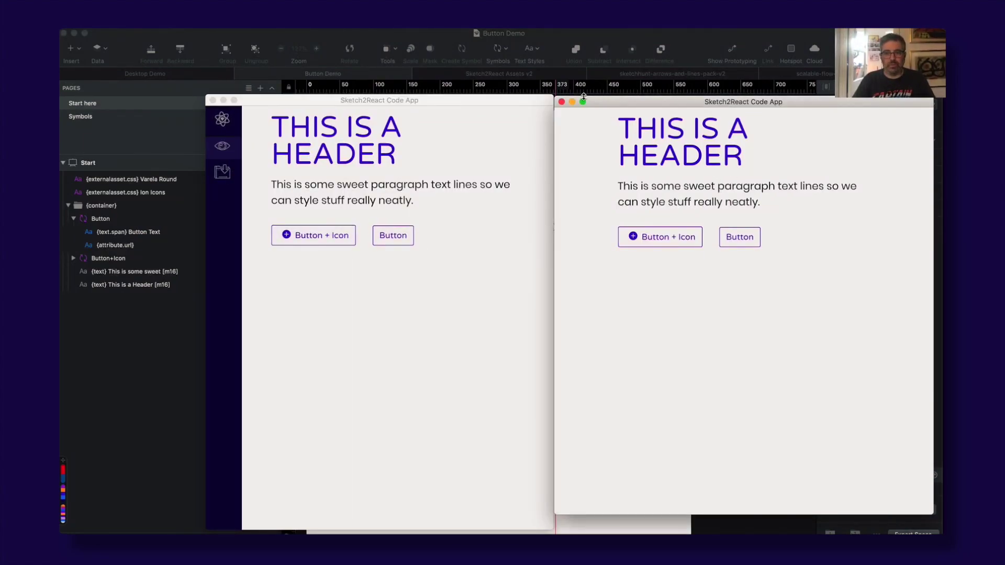
left_click(546, 105)
left_click_drag(550, 99, 550, 103)
left_click(589, 185)
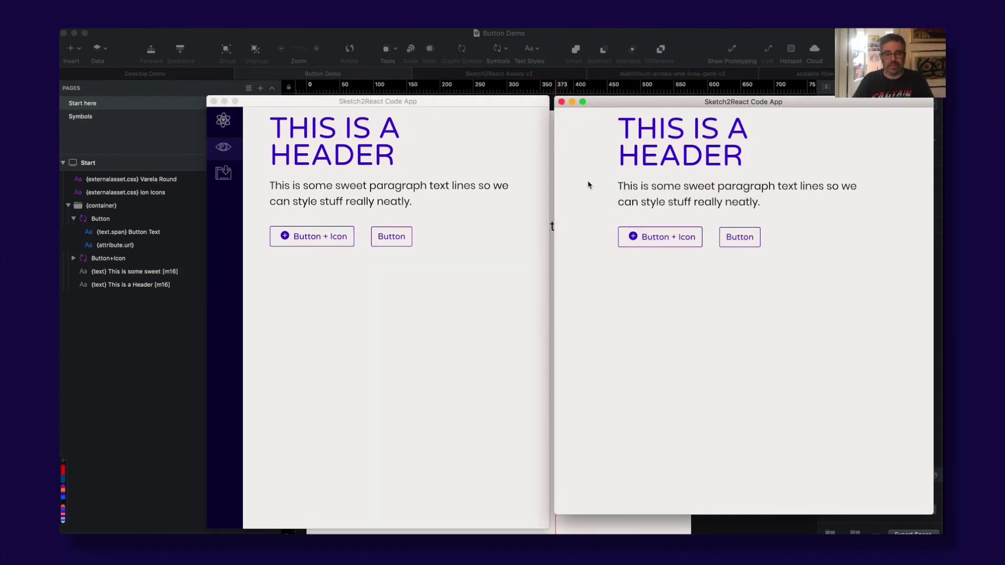